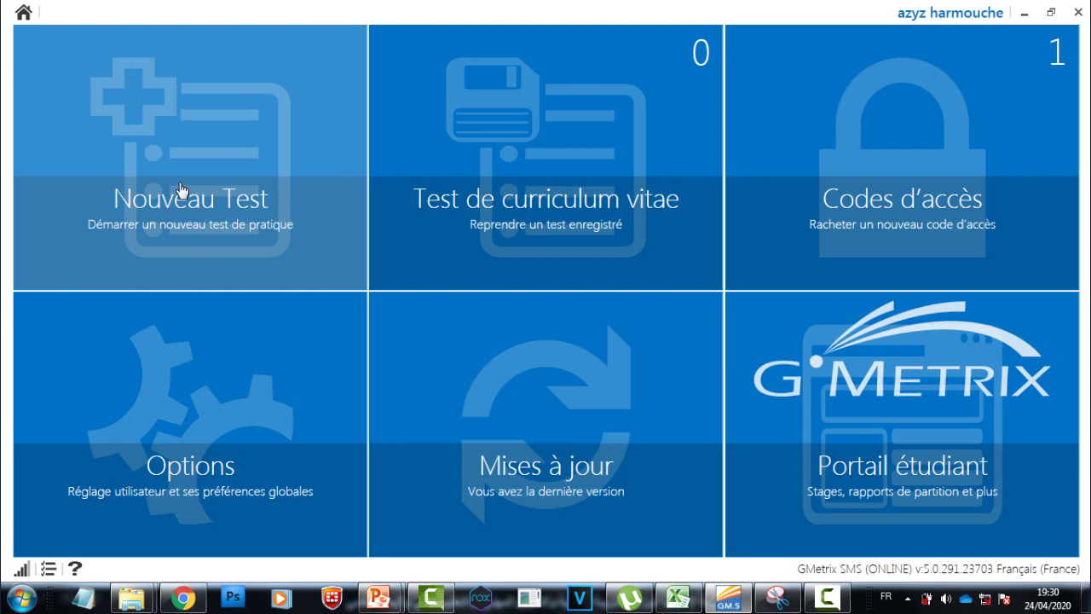
Step: Start a new practice test for the Microsoft Office 2010 Word product in FORMATION mode
{"action": "left_click", "coordinate": [180, 189]}
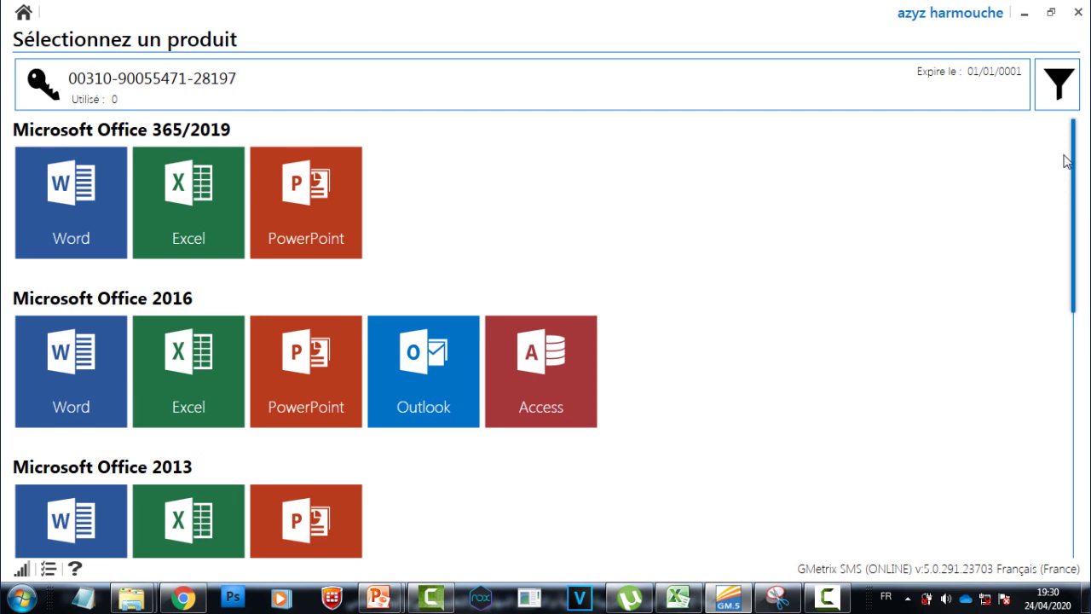
{"action": "left_click_drag", "start_coordinate": [1076, 150], "coordinate": [1063, 292]}
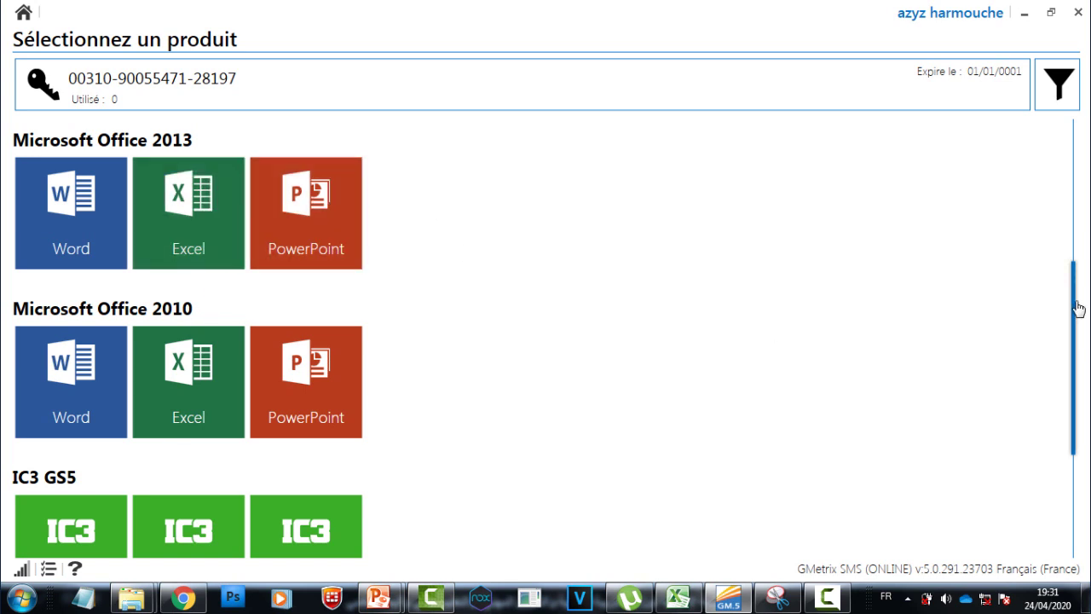
{"action": "left_click_drag", "start_coordinate": [1079, 303], "coordinate": [1076, 429]}
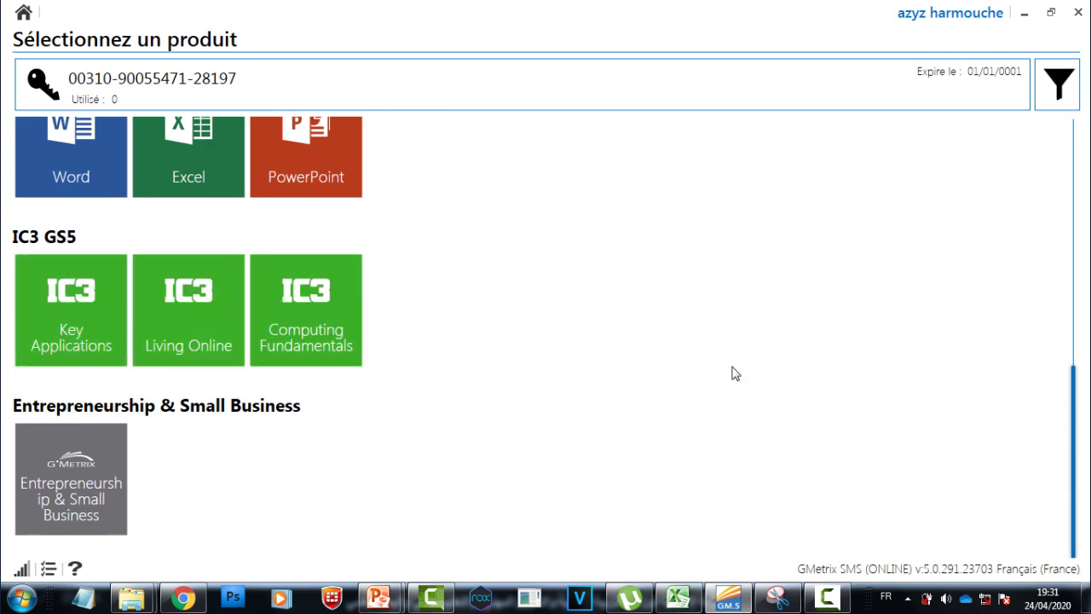
{"action": "left_click_drag", "start_coordinate": [1077, 495], "coordinate": [1088, 239]}
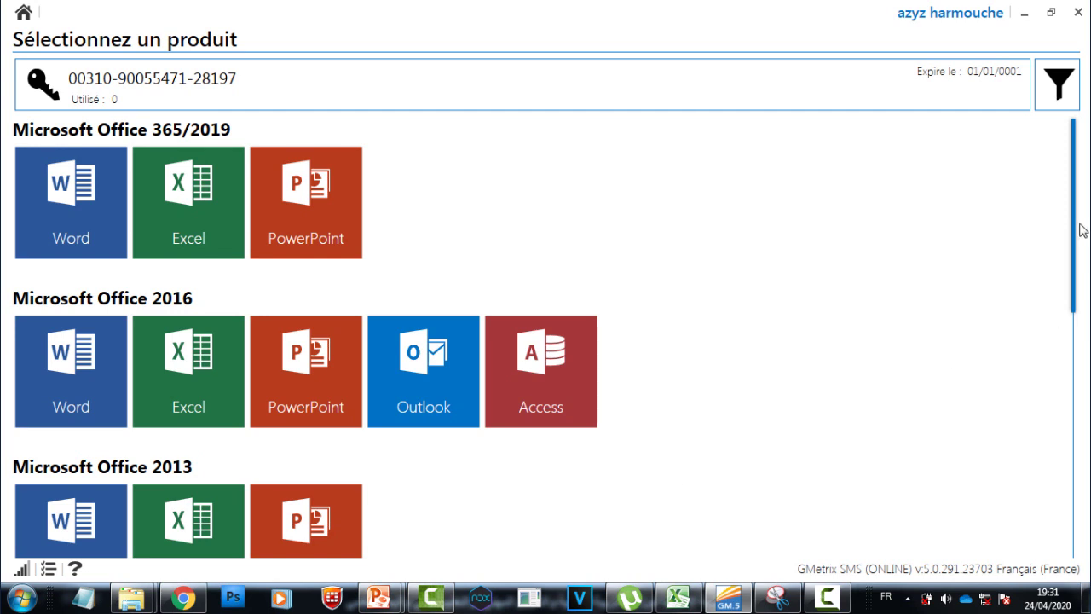
{"action": "left_click_drag", "start_coordinate": [1073, 187], "coordinate": [1067, 309]}
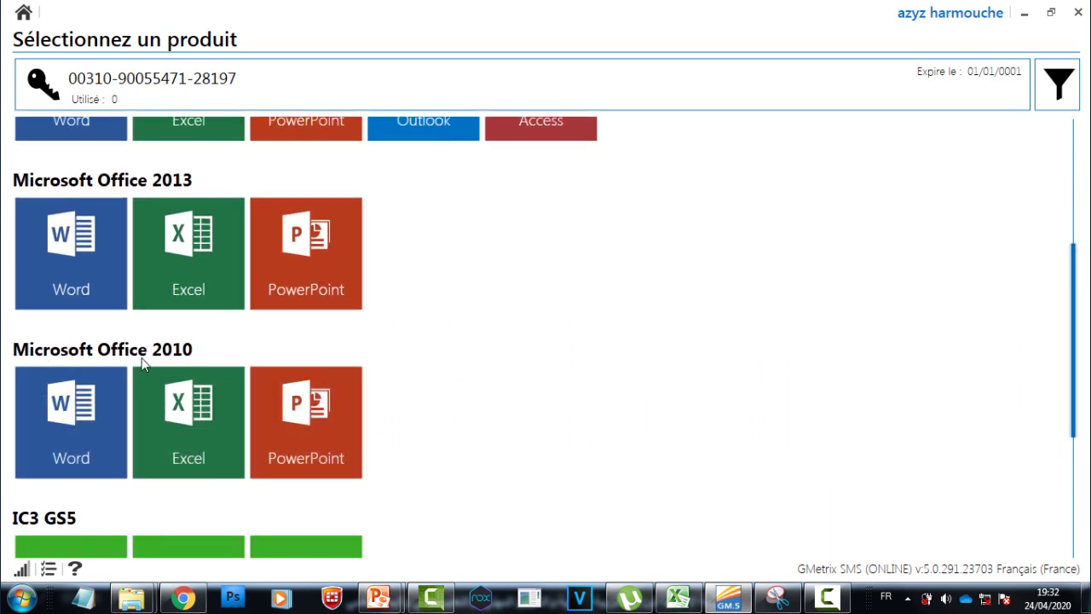
{"action": "left_click", "coordinate": [71, 412]}
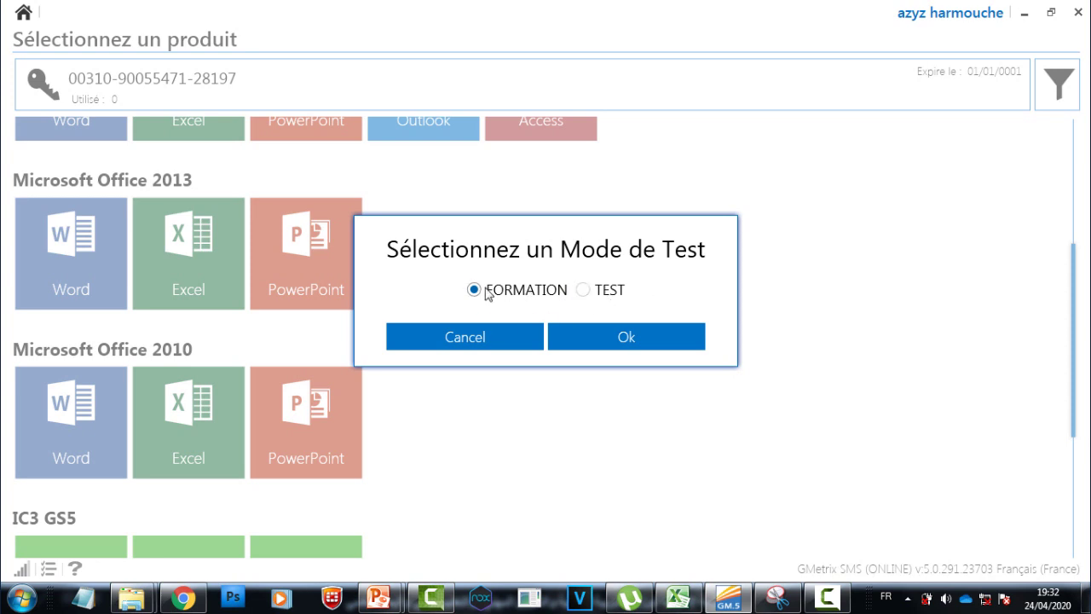
{"action": "left_click", "coordinate": [609, 327]}
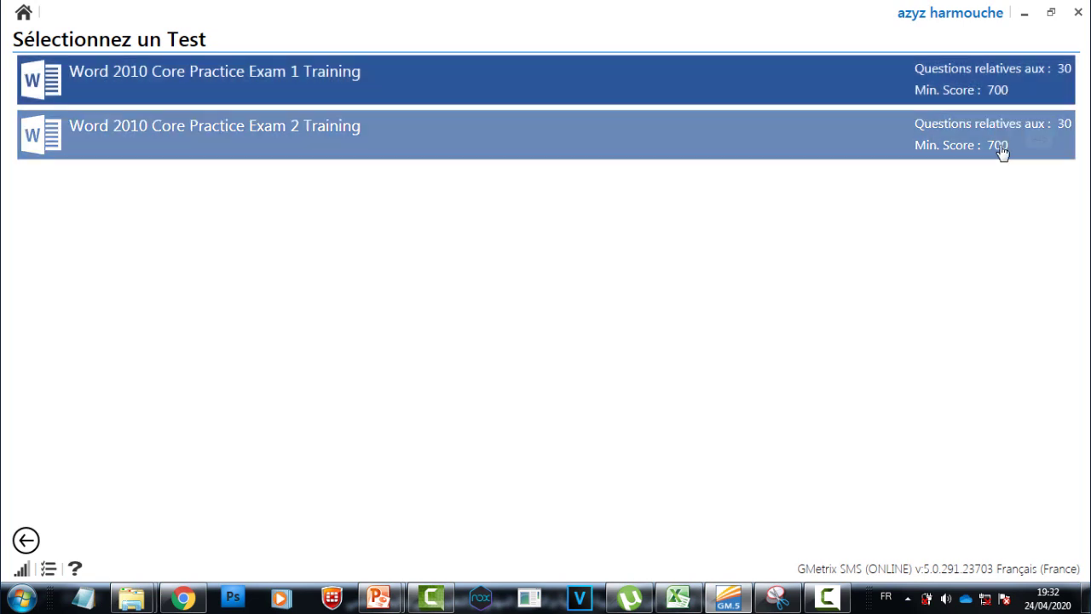
Step: Choose Word 2010 Core Practice Exam 1 Training and download the test resources it requires
{"action": "left_click", "coordinate": [326, 79]}
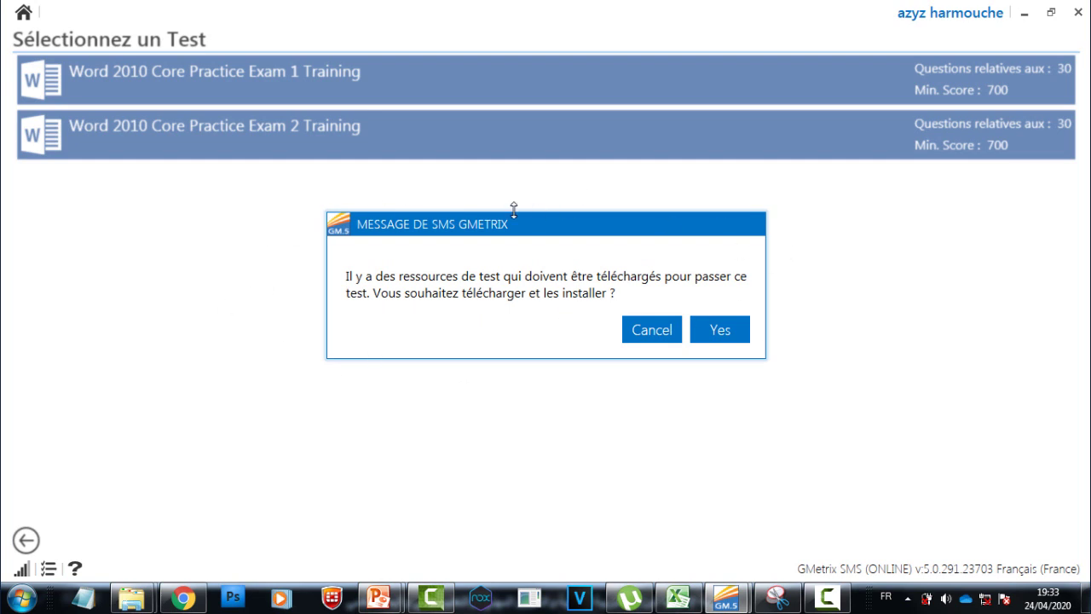
{"action": "left_click", "coordinate": [734, 334]}
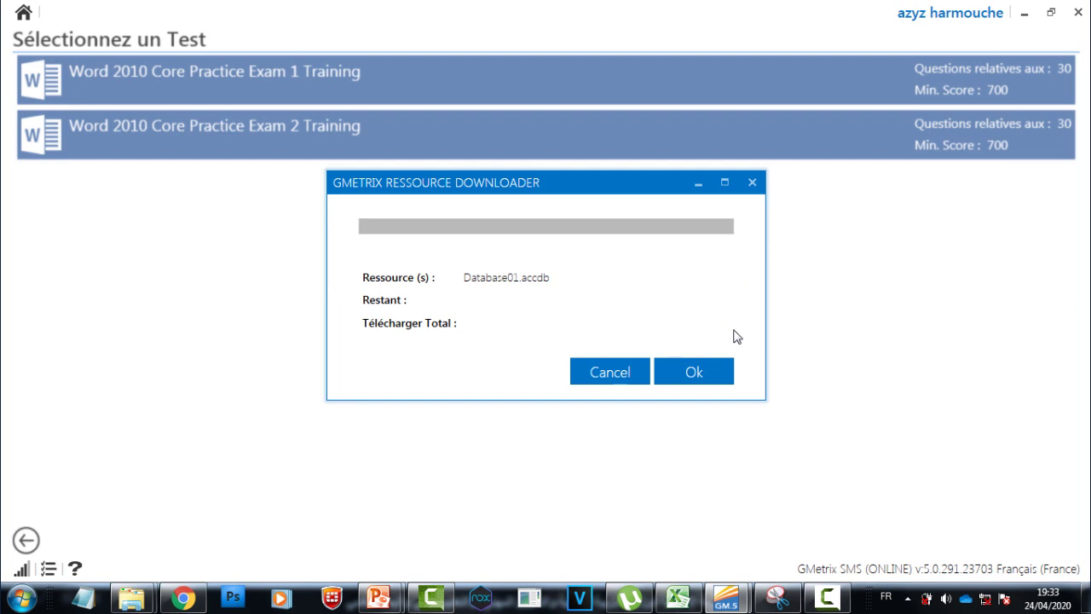
{"action": "left_click", "coordinate": [697, 372]}
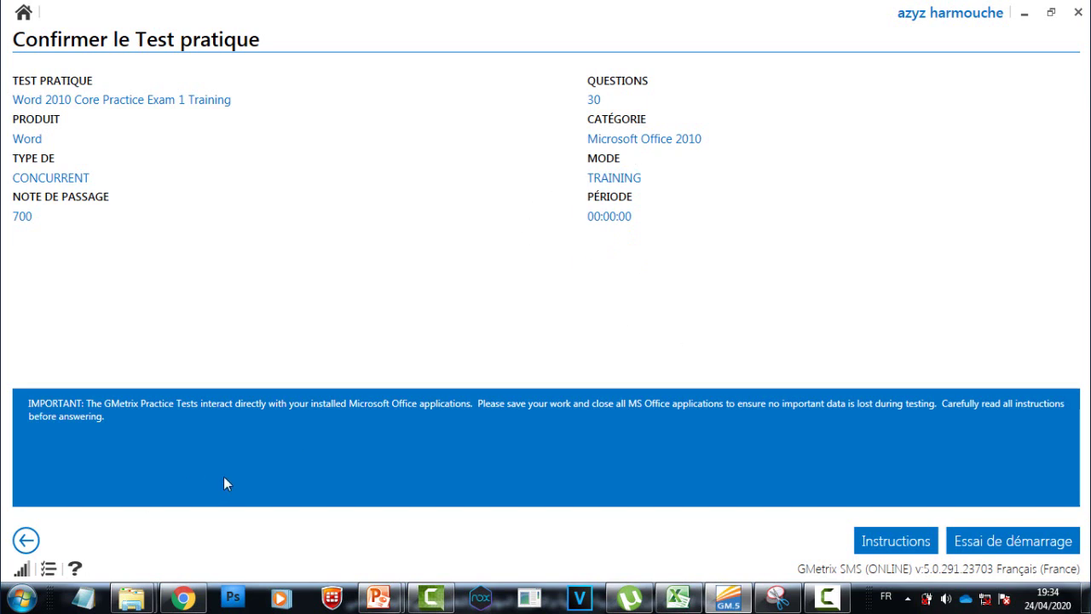
Step: Read through the test instructions to the end and start the practice exam
{"action": "left_click", "coordinate": [883, 542]}
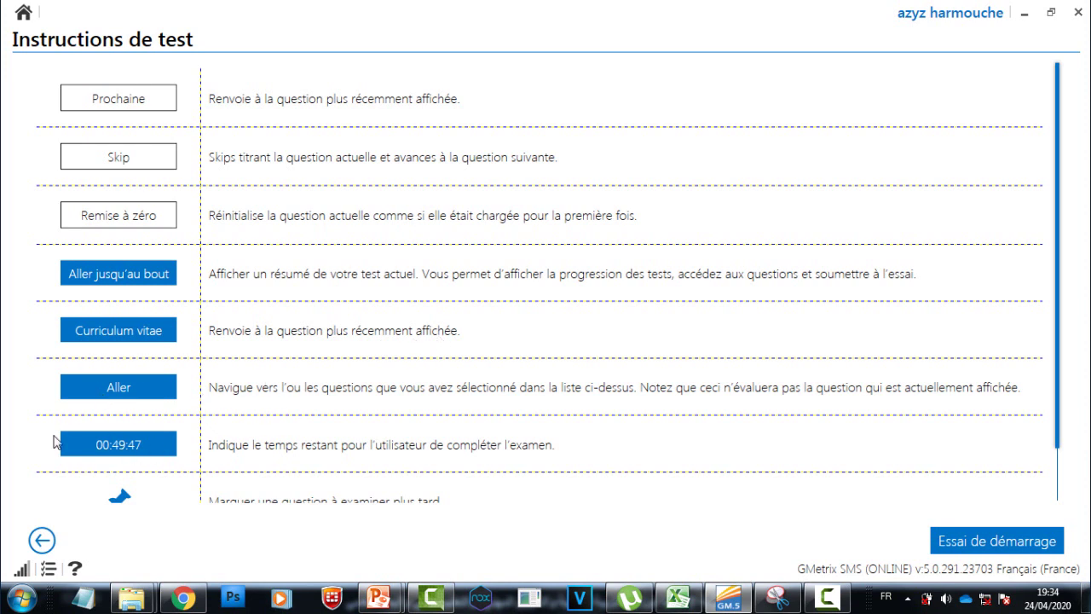
{"action": "scroll", "coordinate": [193, 402], "scroll_direction": "down", "scroll_amount": 2}
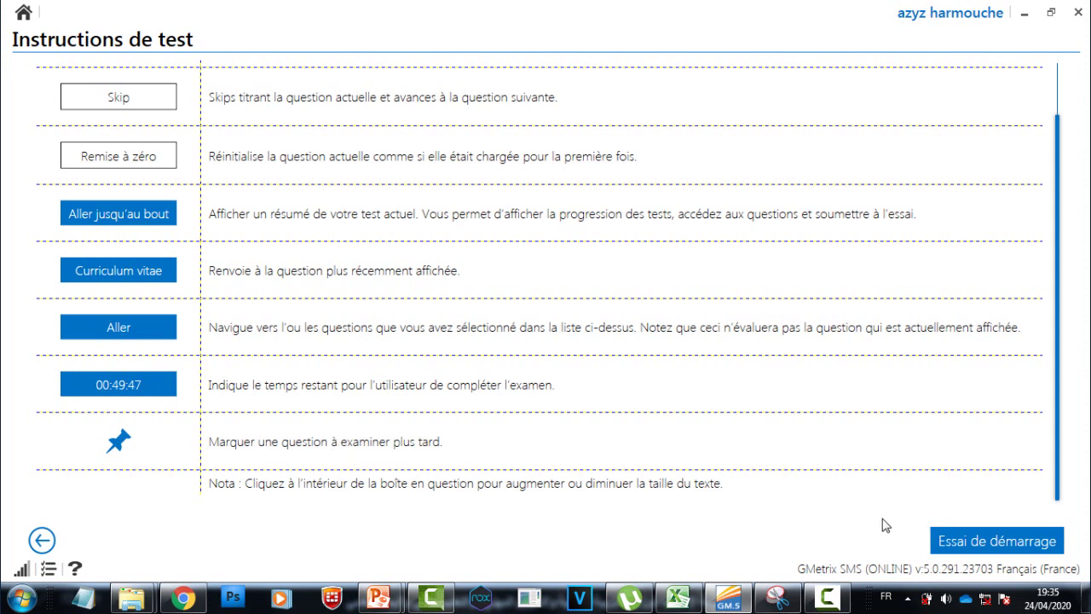
{"action": "left_click", "coordinate": [956, 546]}
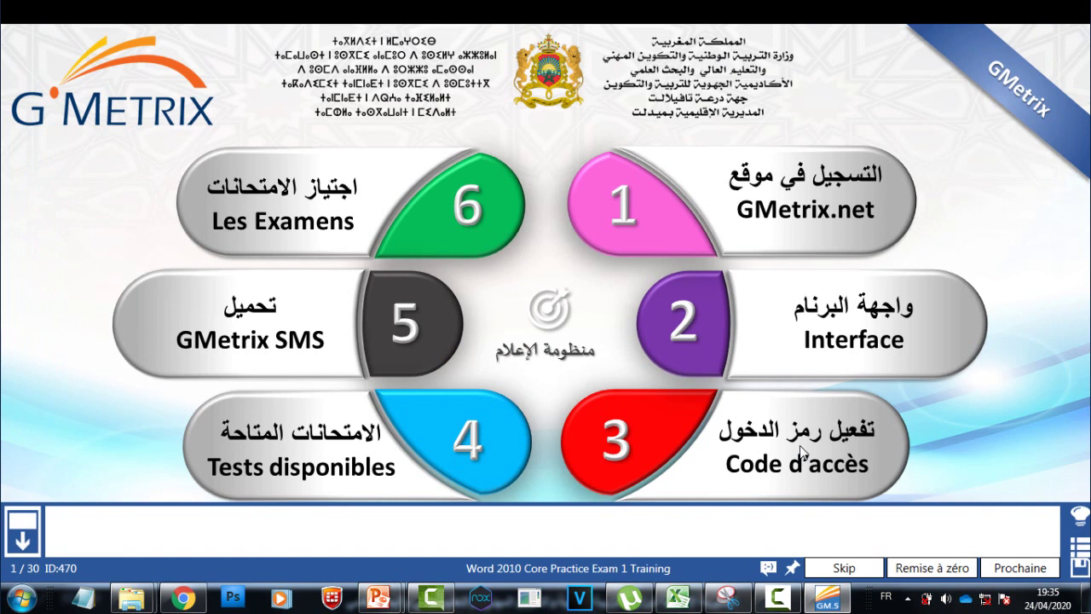
Step: Close all open PowerPoint windows and dismiss the Microsoft Office activation wizard
{"action": "right_click", "coordinate": [381, 601]}
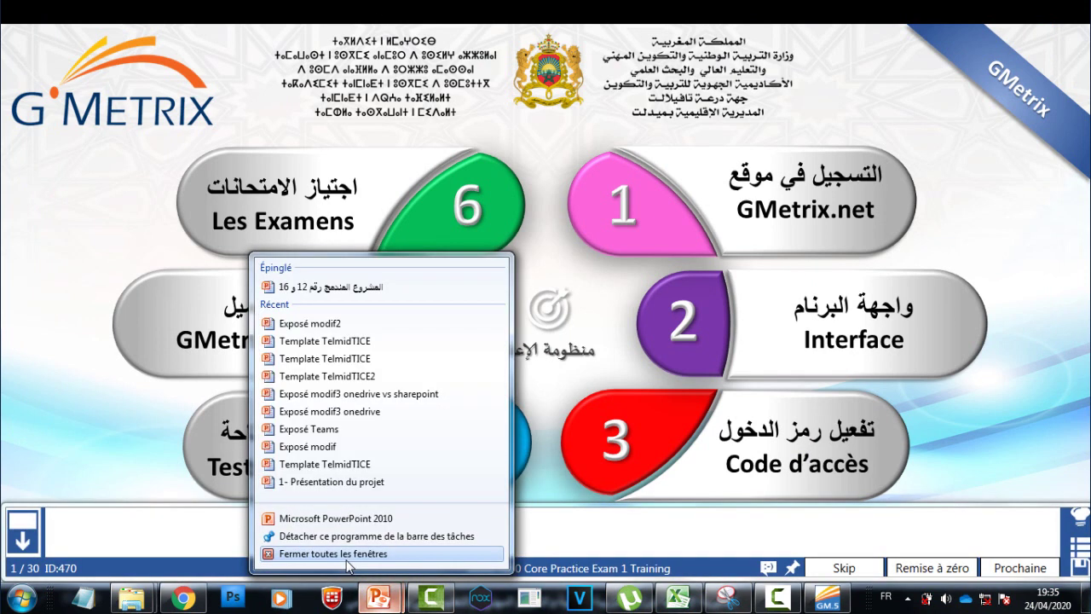
{"action": "left_click", "coordinate": [346, 559]}
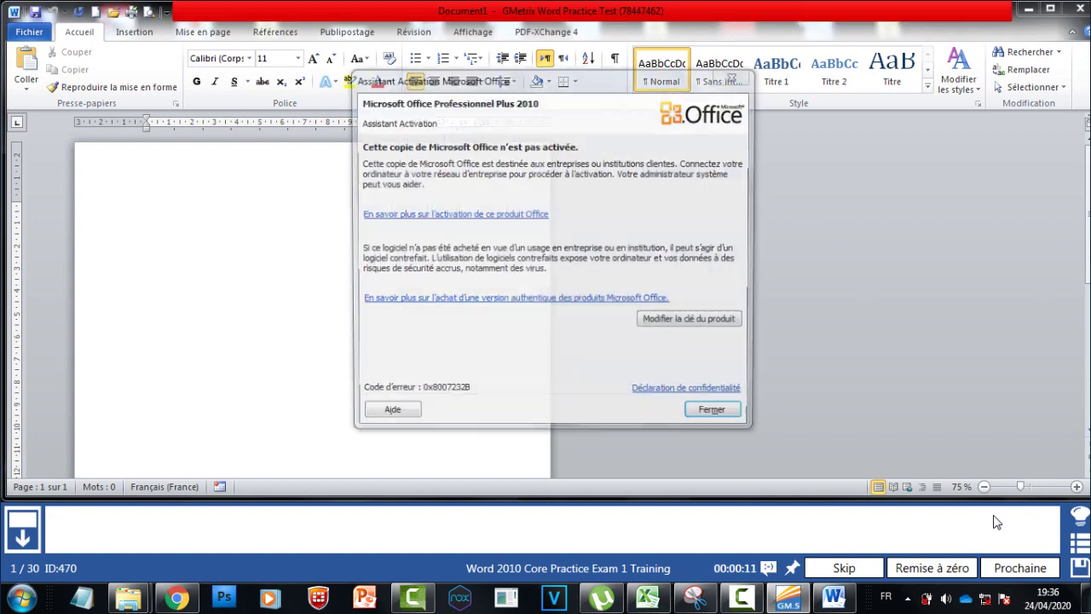
{"action": "left_click", "coordinate": [723, 415]}
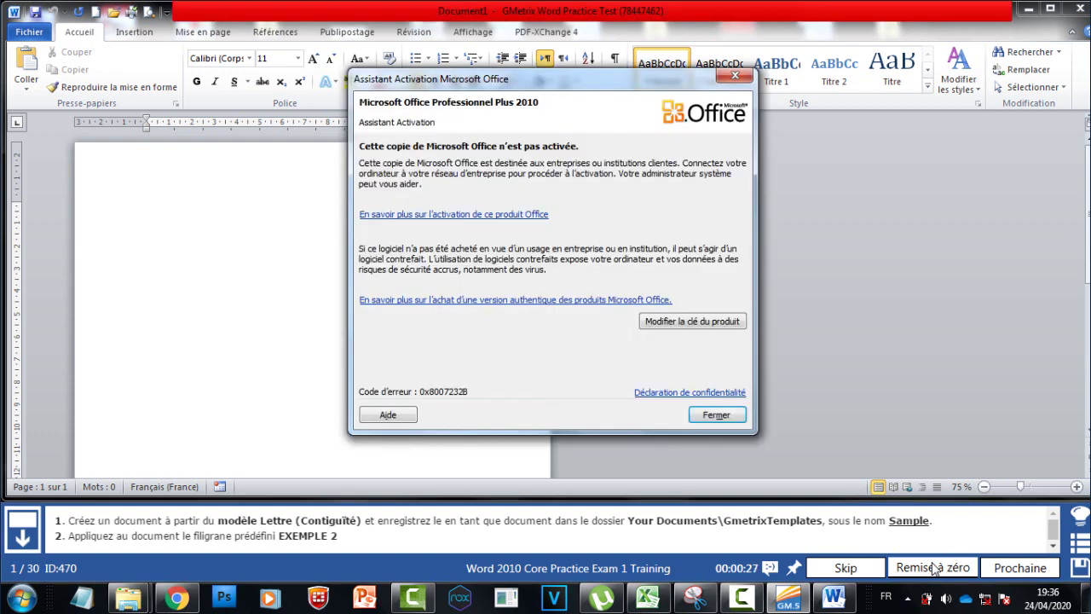
{"action": "left_click", "coordinate": [725, 416]}
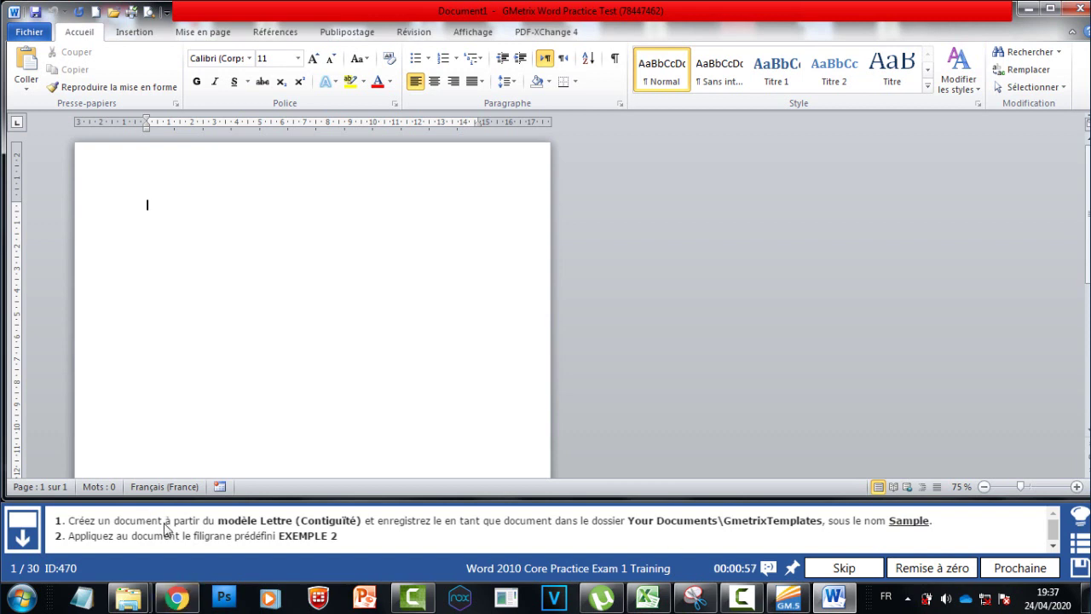
Step: Create a new document from the sample template Lettre (Contiguïté)
{"action": "left_click", "coordinate": [30, 32]}
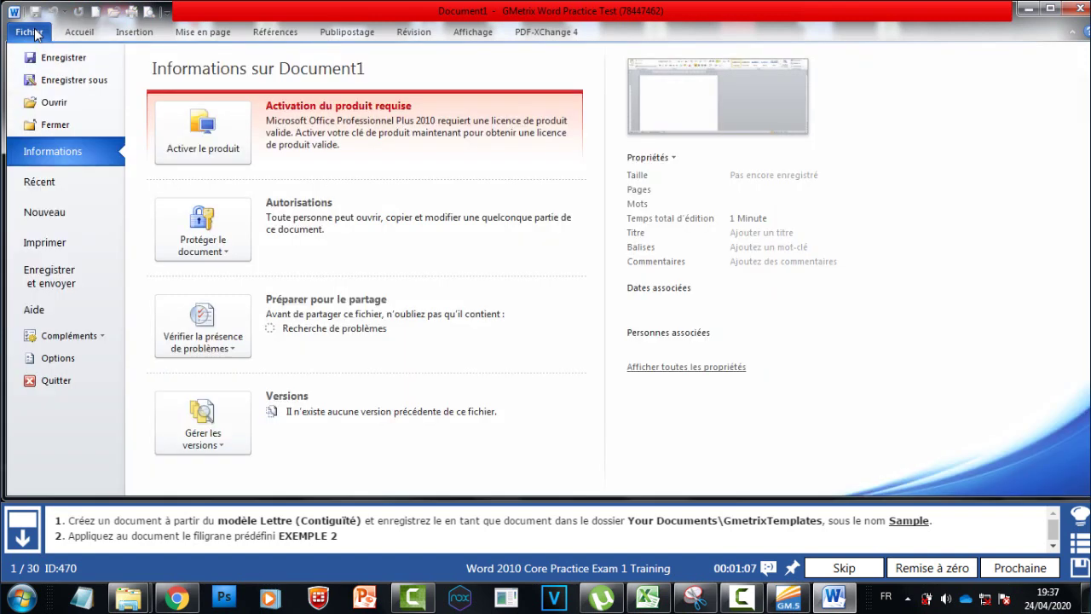
{"action": "left_click", "coordinate": [51, 216]}
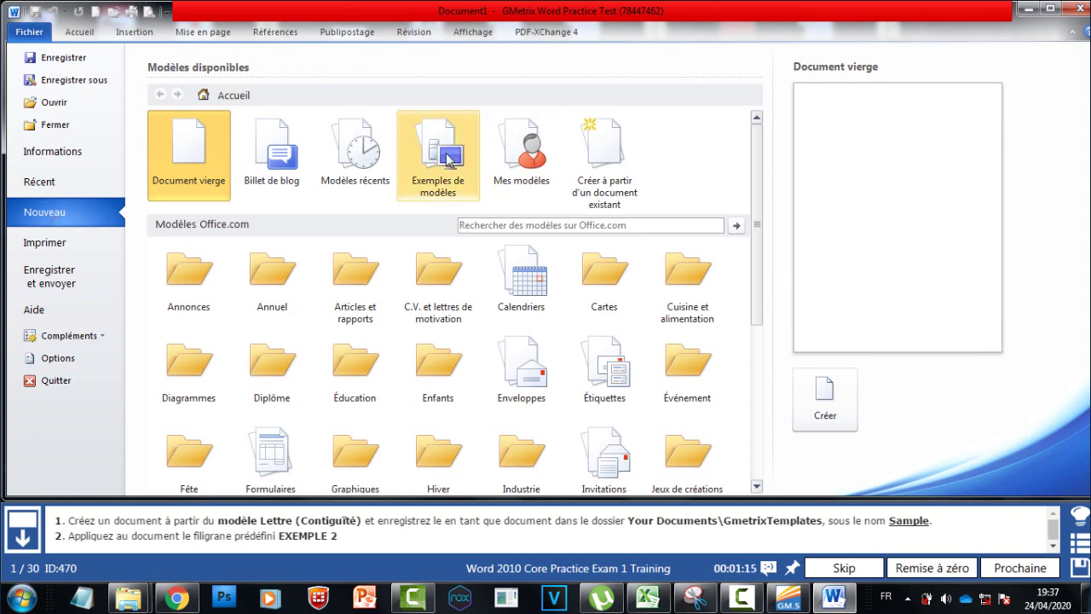
{"action": "left_click", "coordinate": [449, 160]}
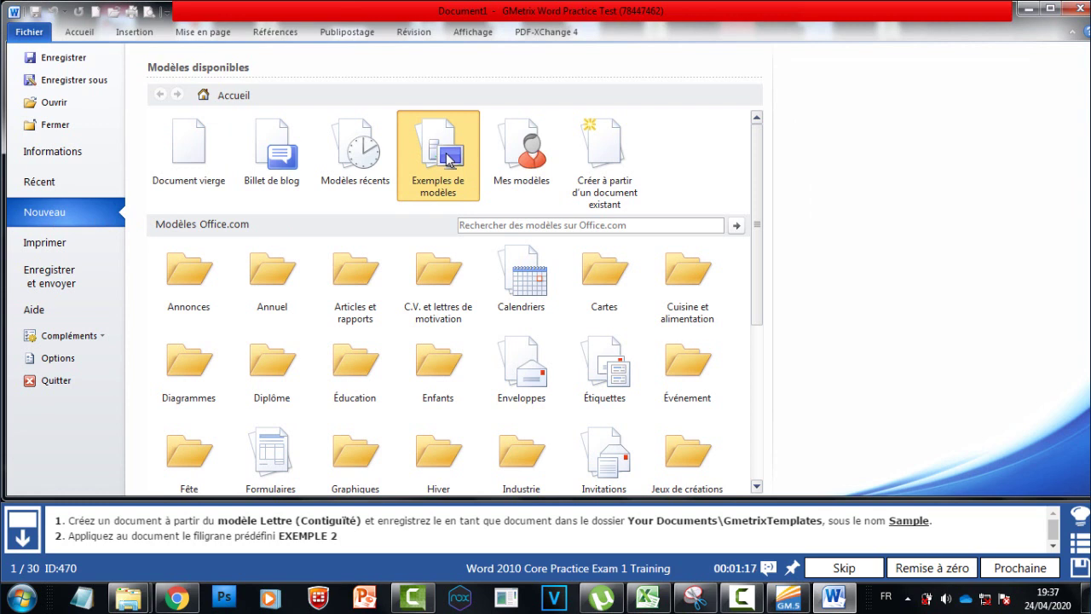
{"action": "double_click", "coordinate": [449, 160]}
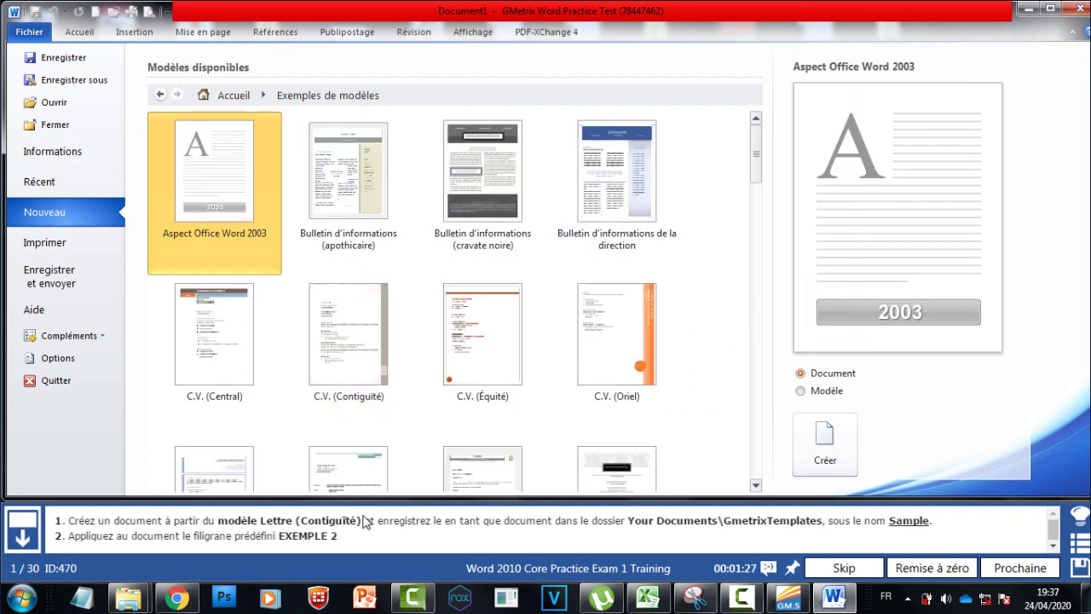
{"action": "left_click_drag", "start_coordinate": [759, 141], "coordinate": [756, 236]}
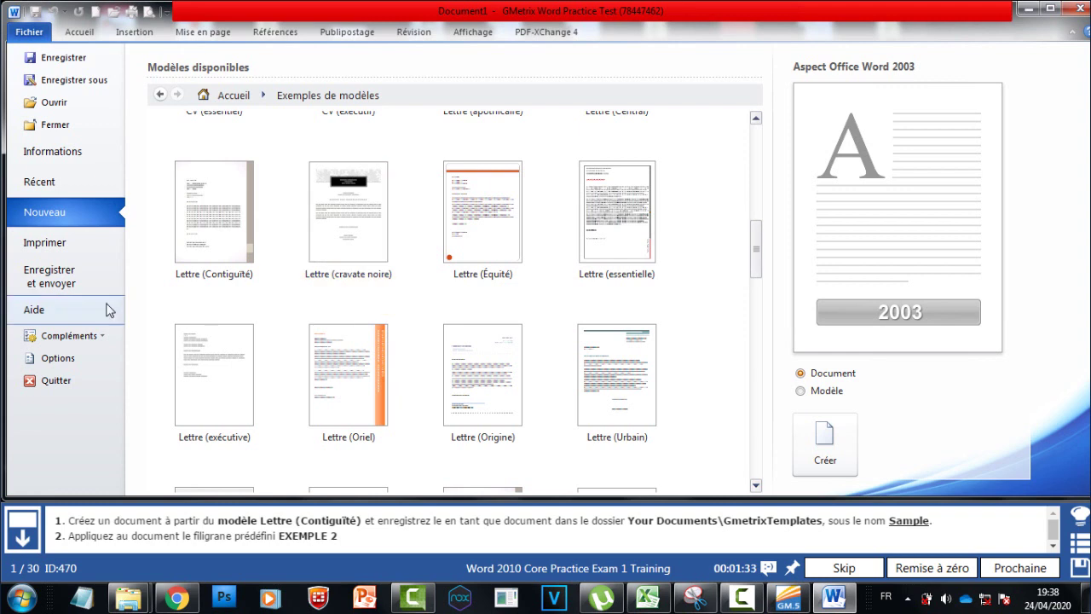
{"action": "left_click", "coordinate": [226, 245]}
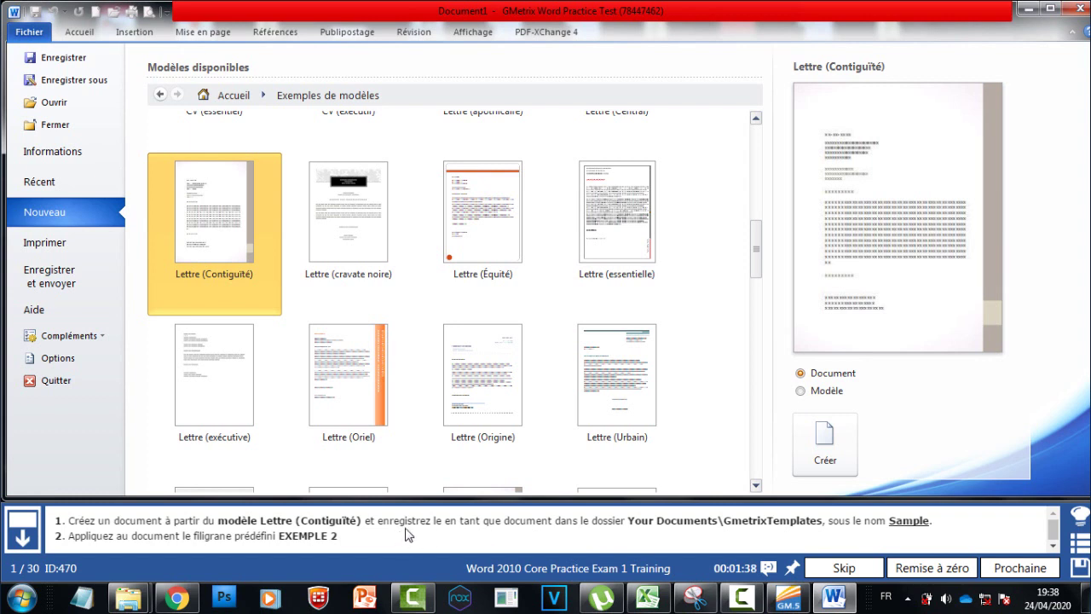
{"action": "left_click", "coordinate": [827, 441]}
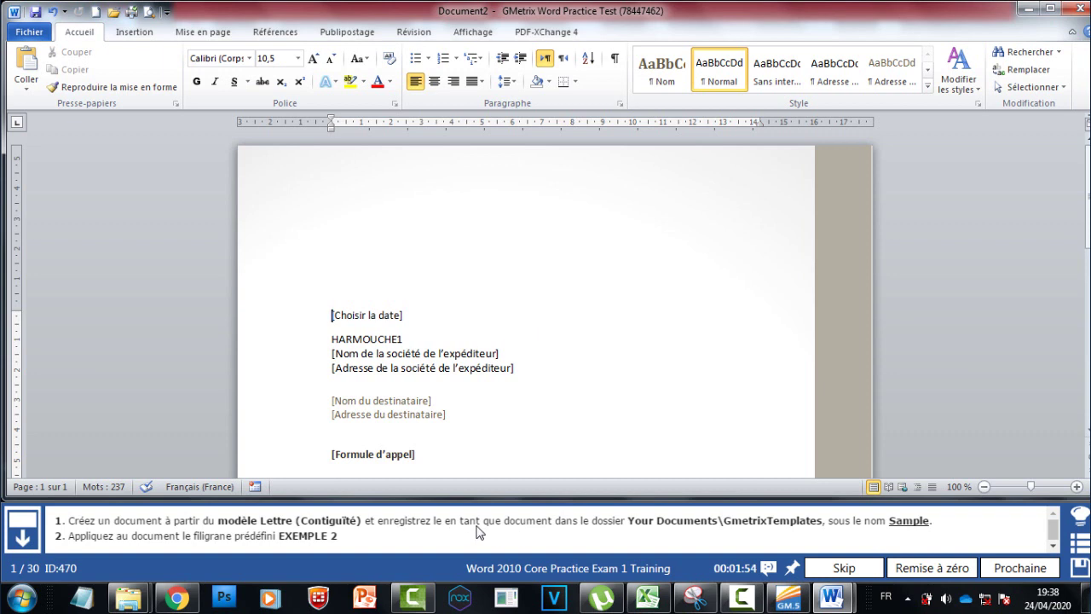
Step: Save the letter as a Word document named Sample, selecting the GMetrixTemplates folder in Documents, and advance to the next exam question
{"action": "left_click", "coordinate": [30, 34]}
{"action": "left_click", "coordinate": [65, 89]}
{"action": "scroll", "coordinate": [129, 152], "scroll_direction": "up", "scroll_amount": 1}
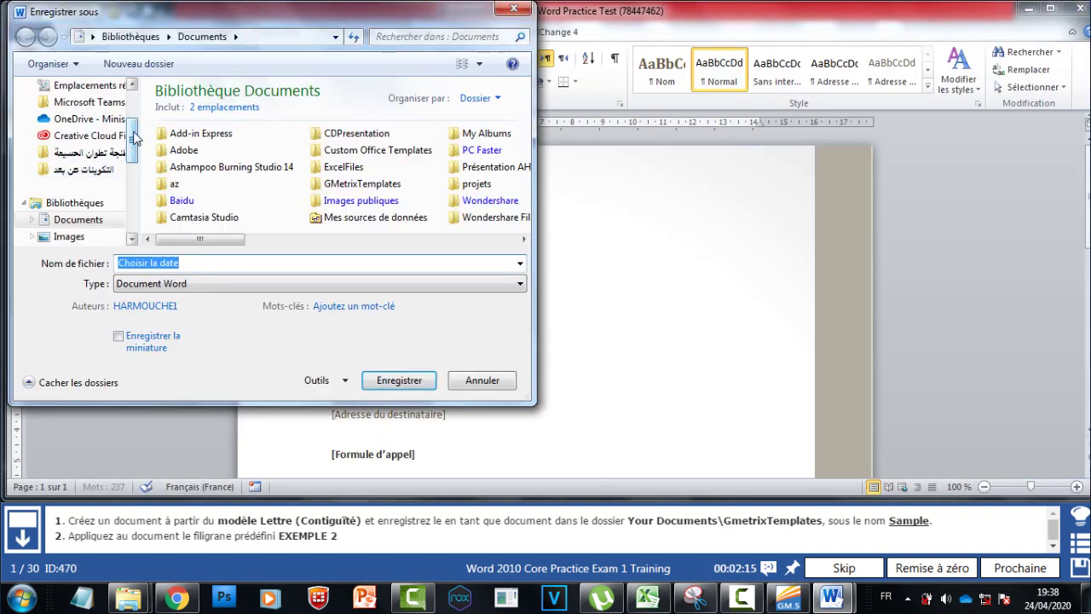
{"action": "mouse_move", "coordinate": [134, 141]}
{"action": "left_mouse_down"}
{"action": "mouse_move", "coordinate": [133, 192]}
{"action": "mouse_move", "coordinate": [134, 119]}
{"action": "mouse_move", "coordinate": [134, 129]}
{"action": "left_mouse_up"}
{"action": "left_click", "coordinate": [129, 242]}
{"action": "left_click", "coordinate": [129, 241]}
{"action": "left_click", "coordinate": [83, 221]}
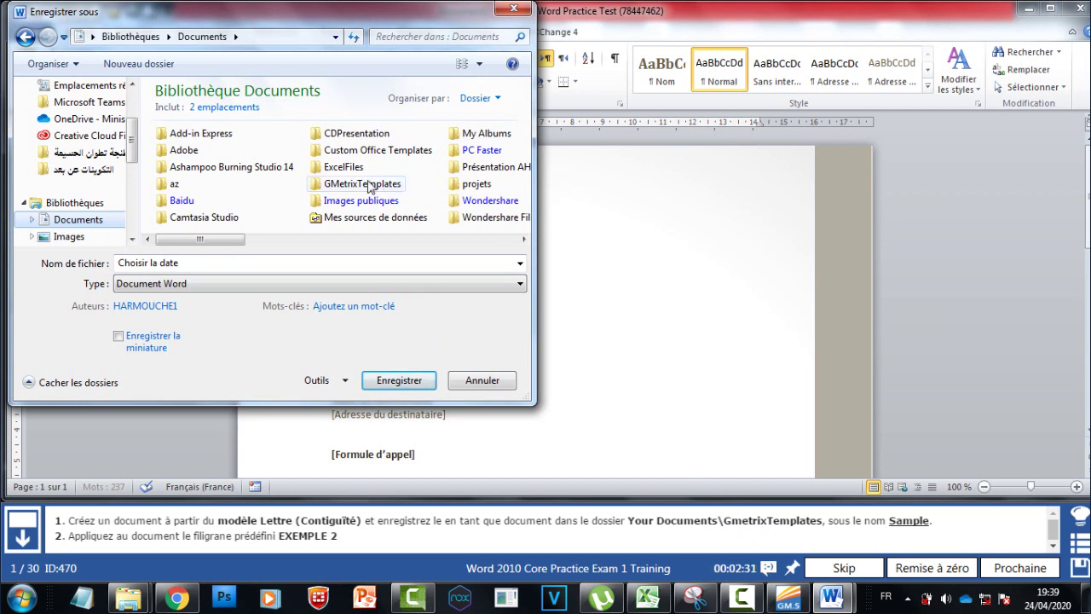
{"action": "left_click", "coordinate": [348, 186]}
{"action": "left_click", "coordinate": [145, 265]}
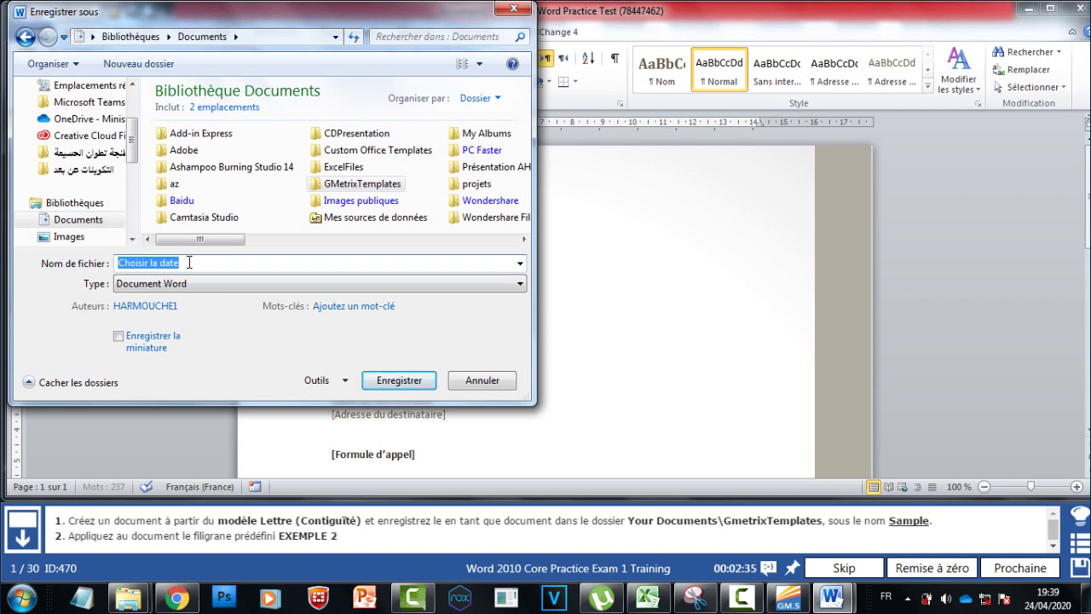
{"action": "type", "text": "Sample"}
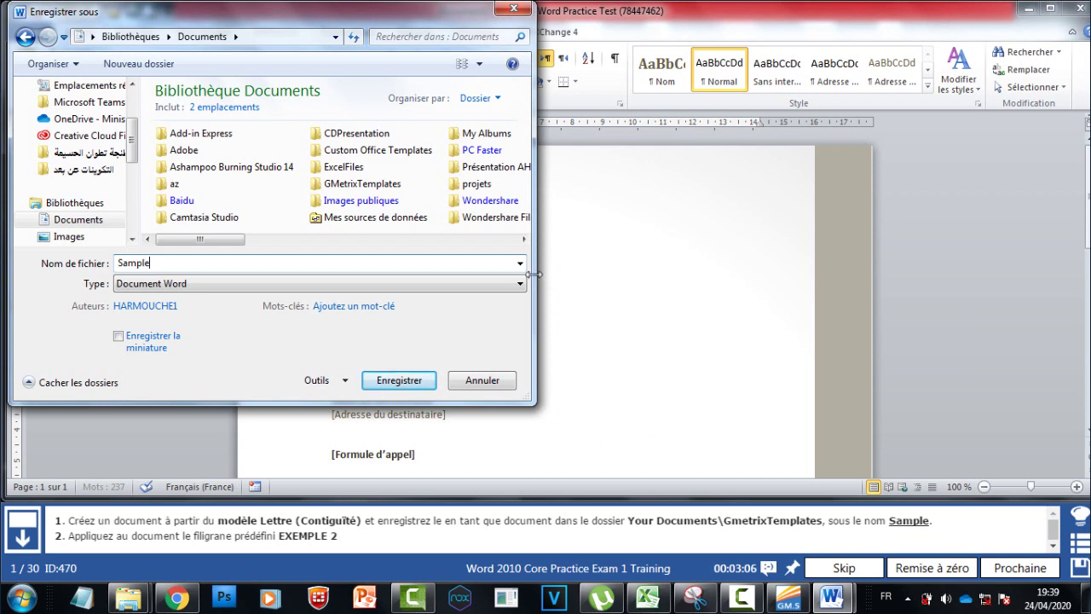
{"action": "left_click", "coordinate": [406, 381]}
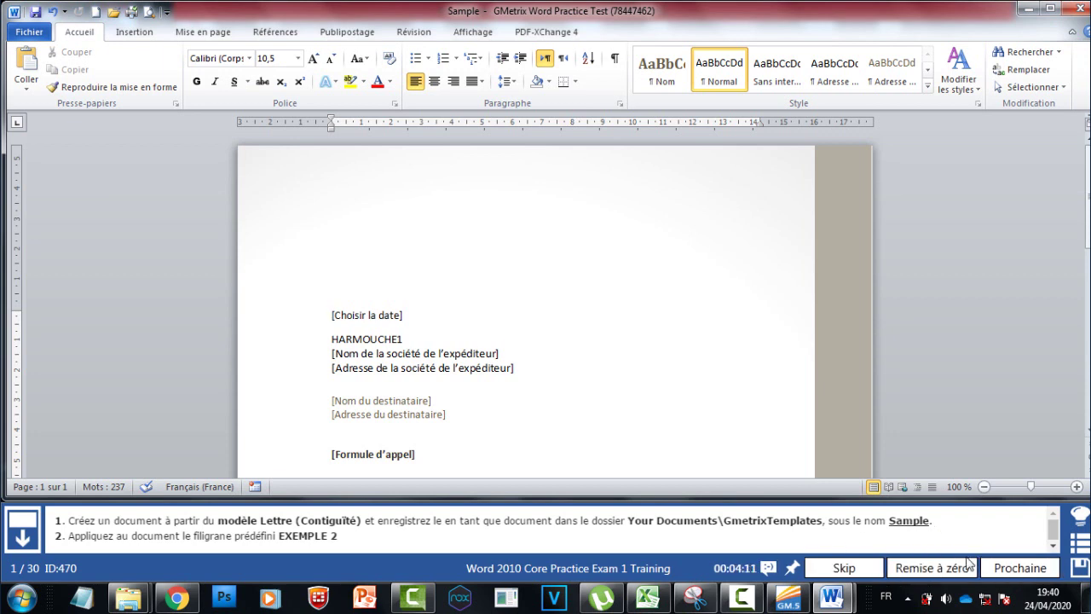
{"action": "left_click", "coordinate": [1021, 569]}
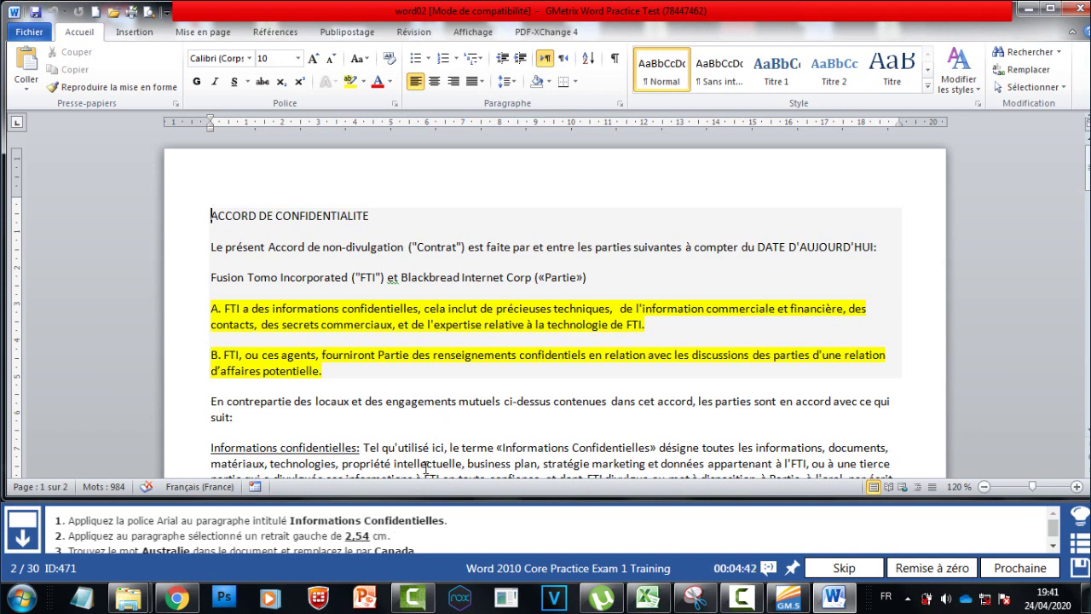
Step: Apply the Arial font to the whole "Informations confidentielles" paragraph
{"action": "left_click_drag", "start_coordinate": [1088, 168], "coordinate": [1087, 182]}
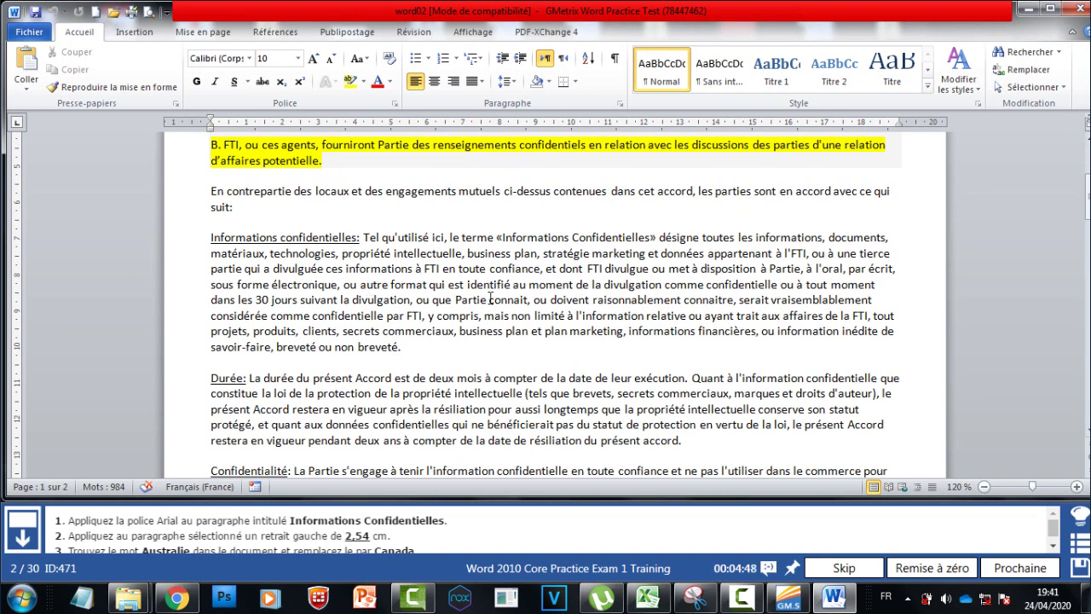
{"action": "left_click_drag", "start_coordinate": [211, 237], "coordinate": [403, 347]}
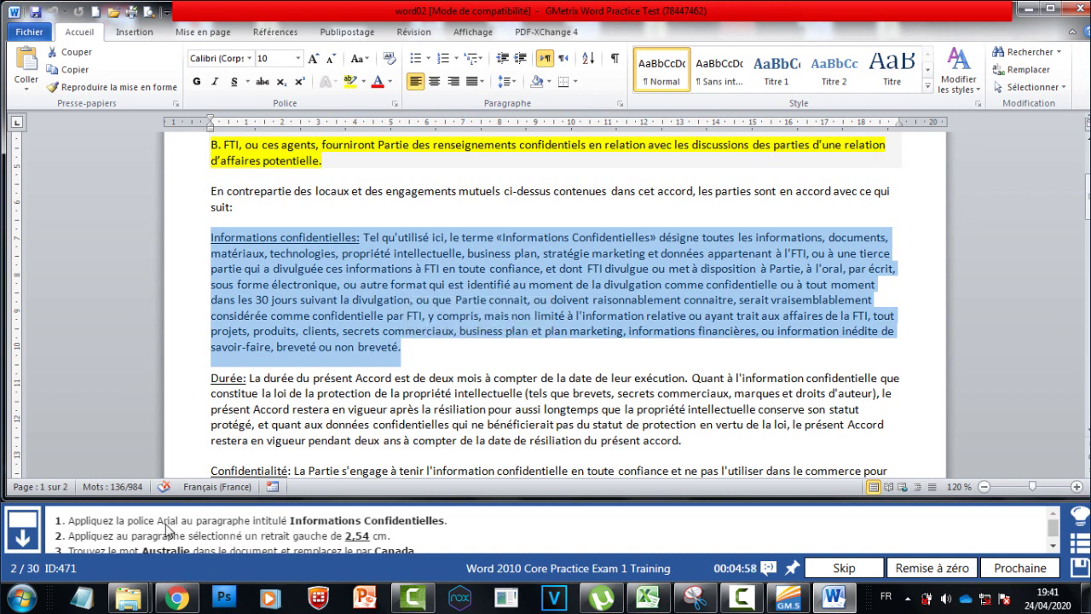
{"action": "left_click", "coordinate": [239, 59]}
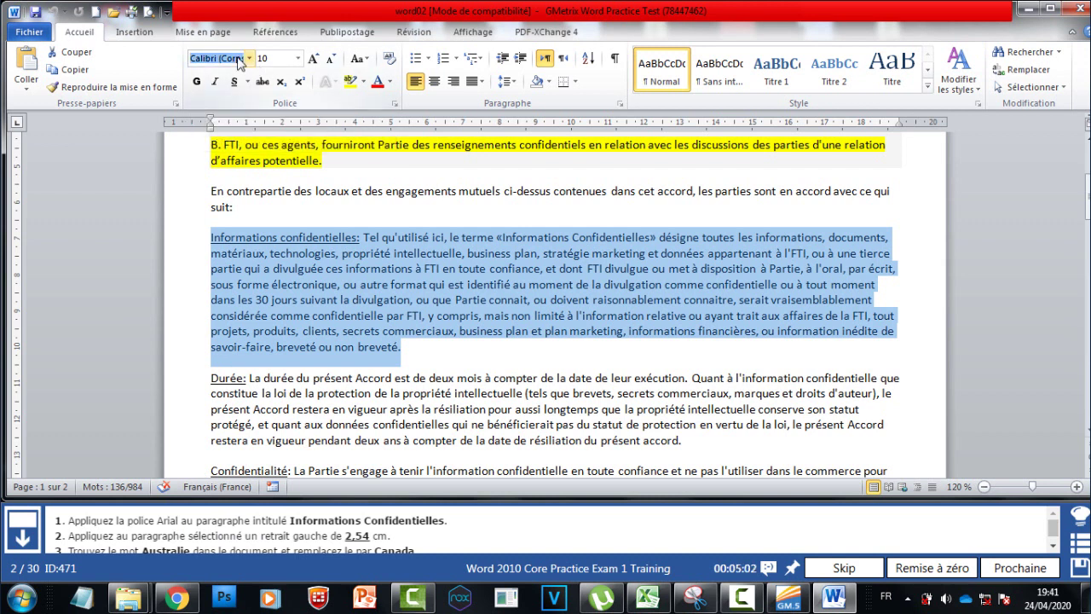
{"action": "type", "text": "Arial"}
{"action": "key", "text": "Return"}
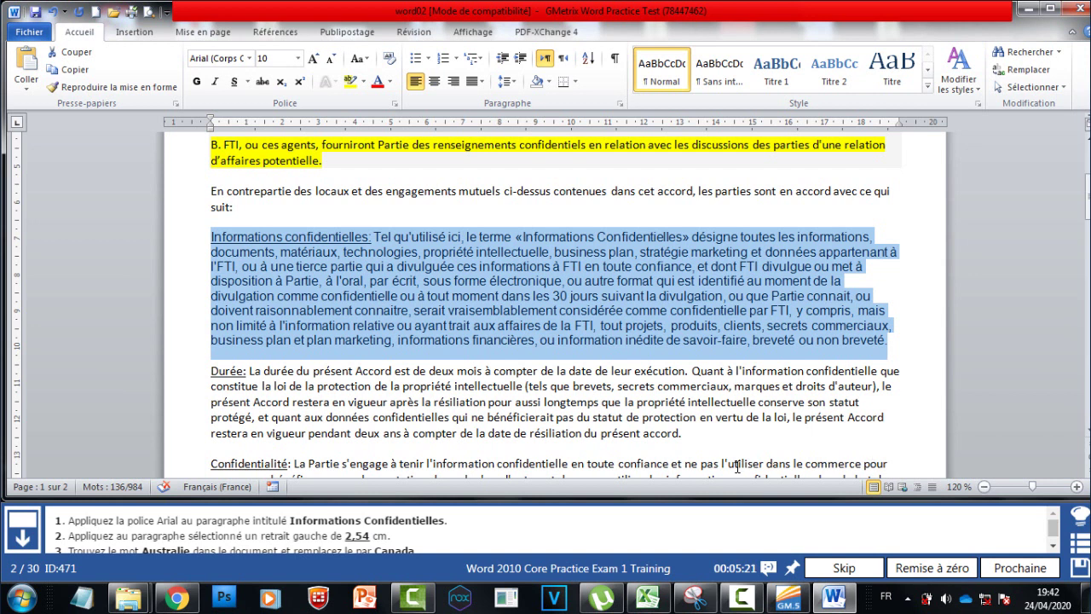
{"action": "scroll", "coordinate": [737, 467], "scroll_direction": "up", "scroll_amount": 2}
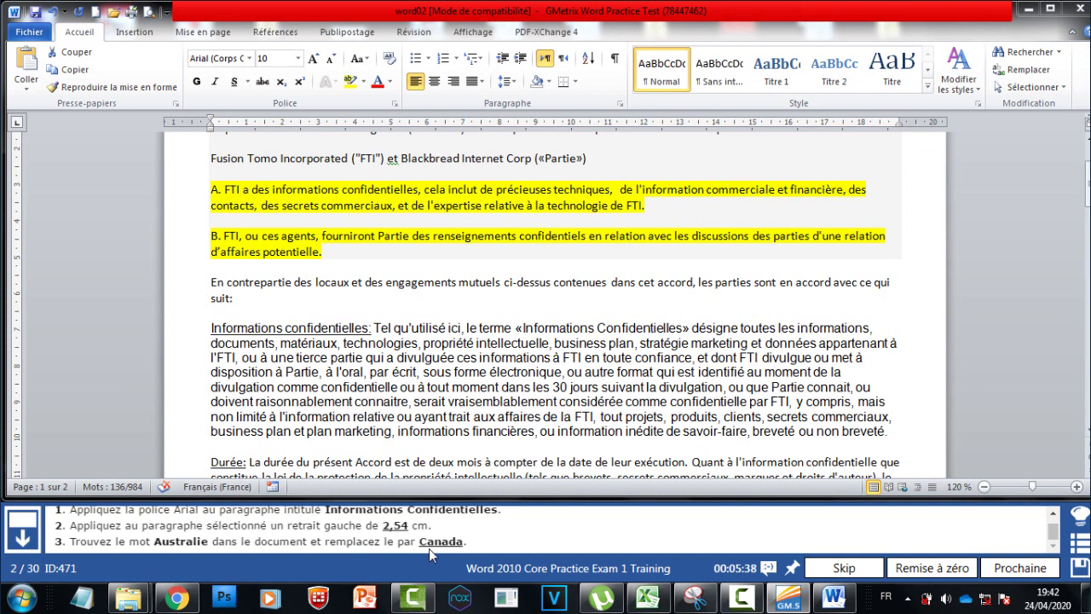
{"action": "left_click", "coordinate": [1021, 76]}
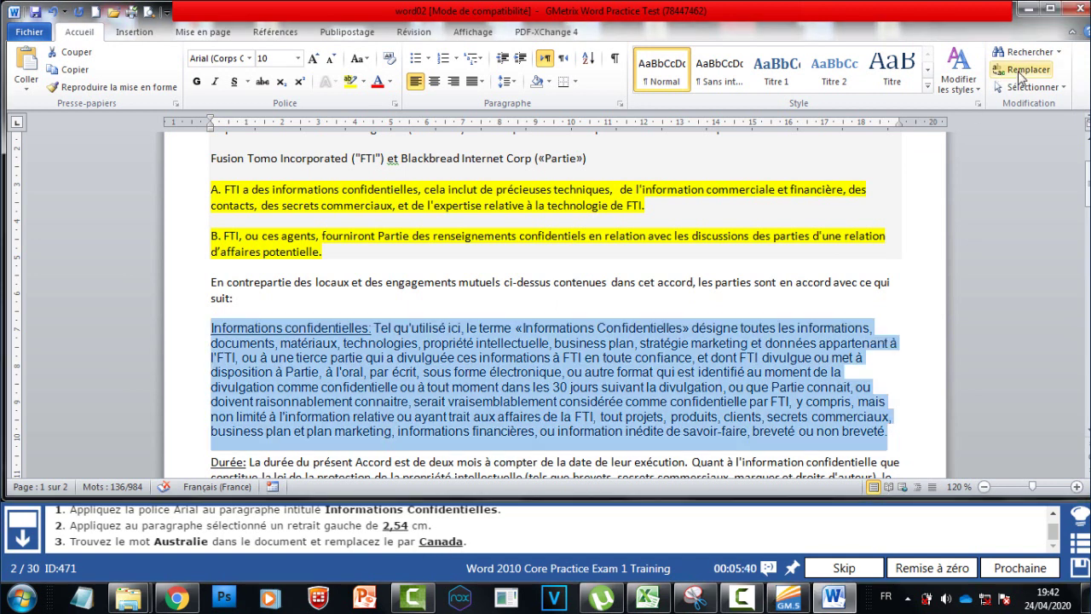
{"action": "left_click", "coordinate": [1021, 73]}
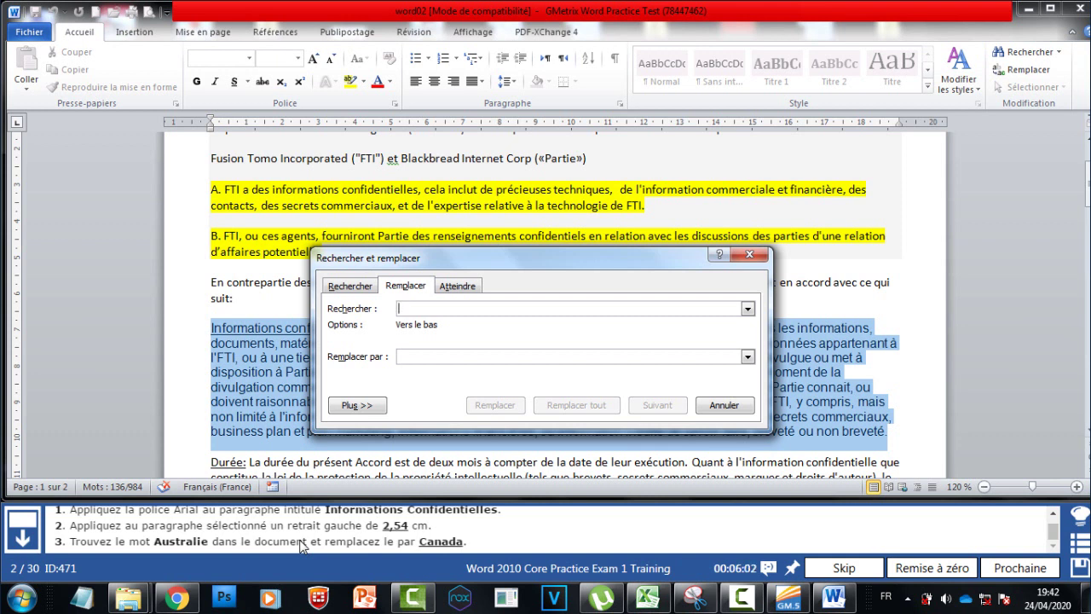
{"action": "left_click", "coordinate": [724, 407]}
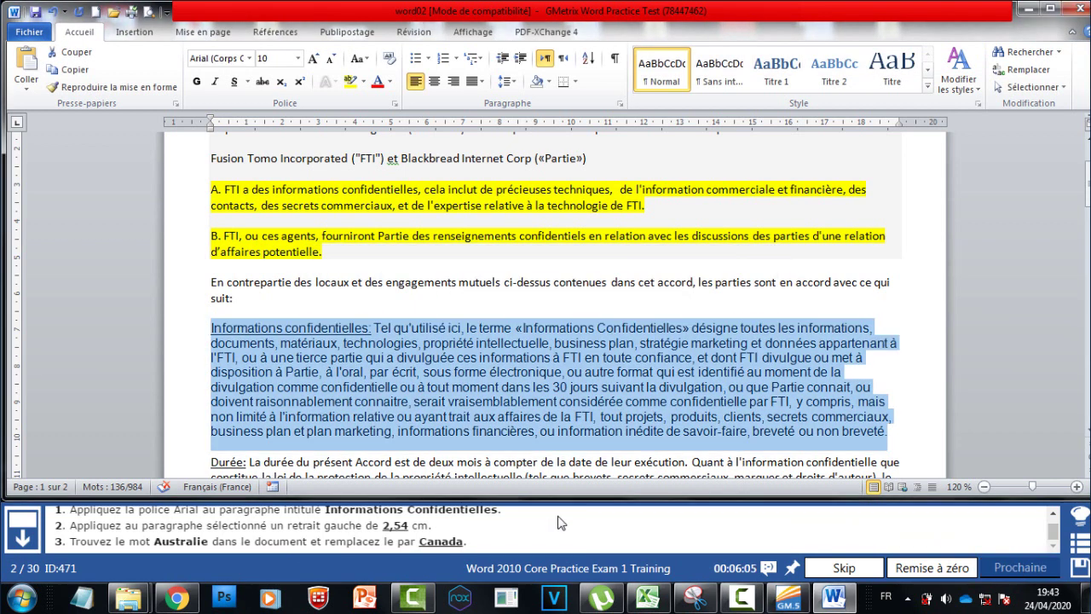
Step: Submit question 2 for grading, continue to question 3 and dismiss the Office activation wizard
{"action": "key", "text": "ctrl+a"}
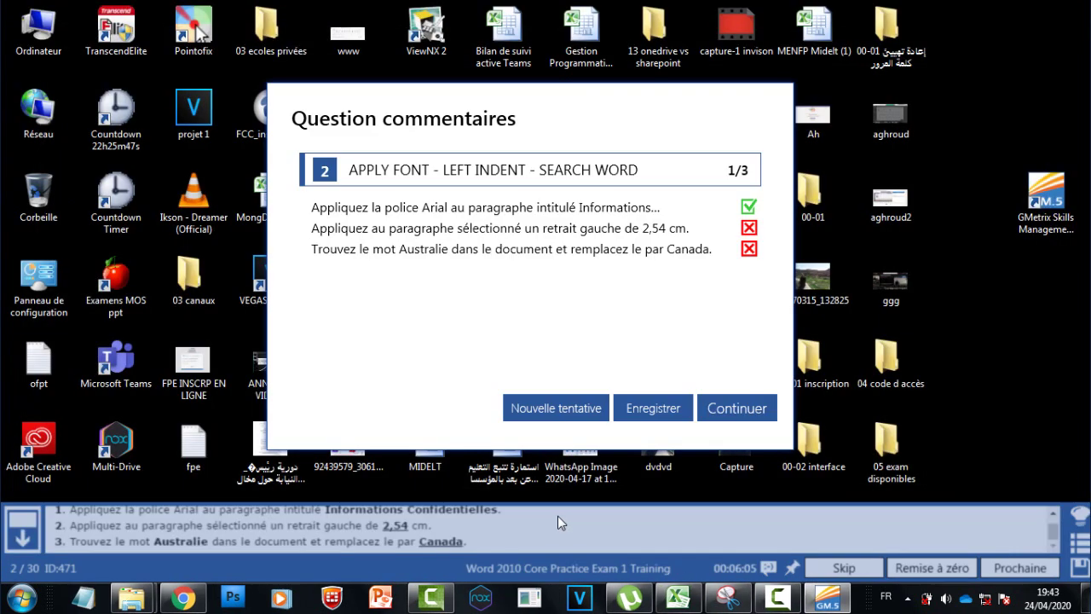
{"action": "left_click", "coordinate": [734, 408]}
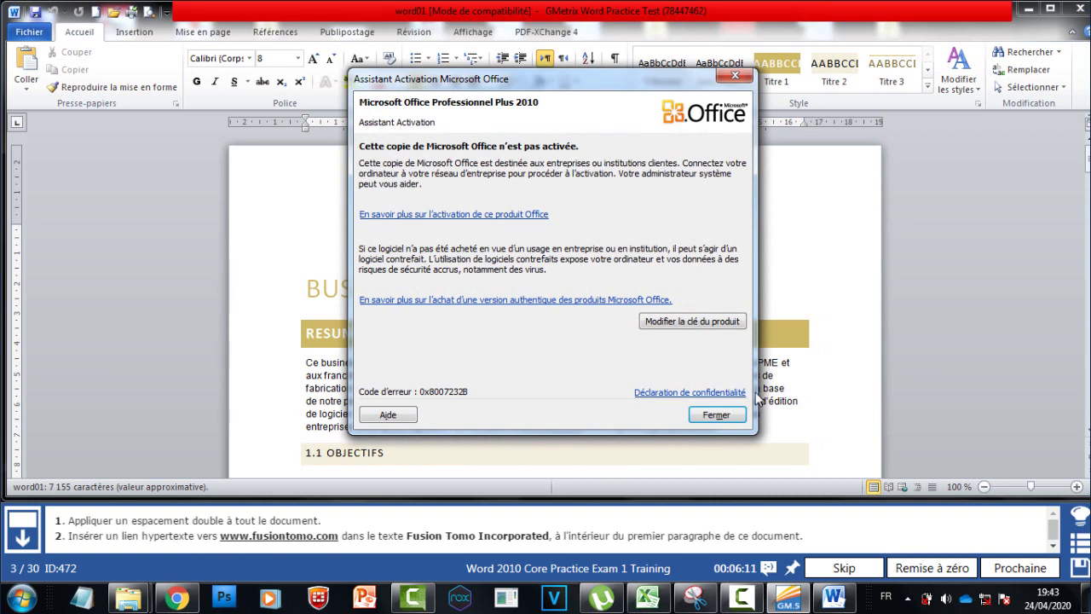
{"action": "left_click", "coordinate": [716, 416]}
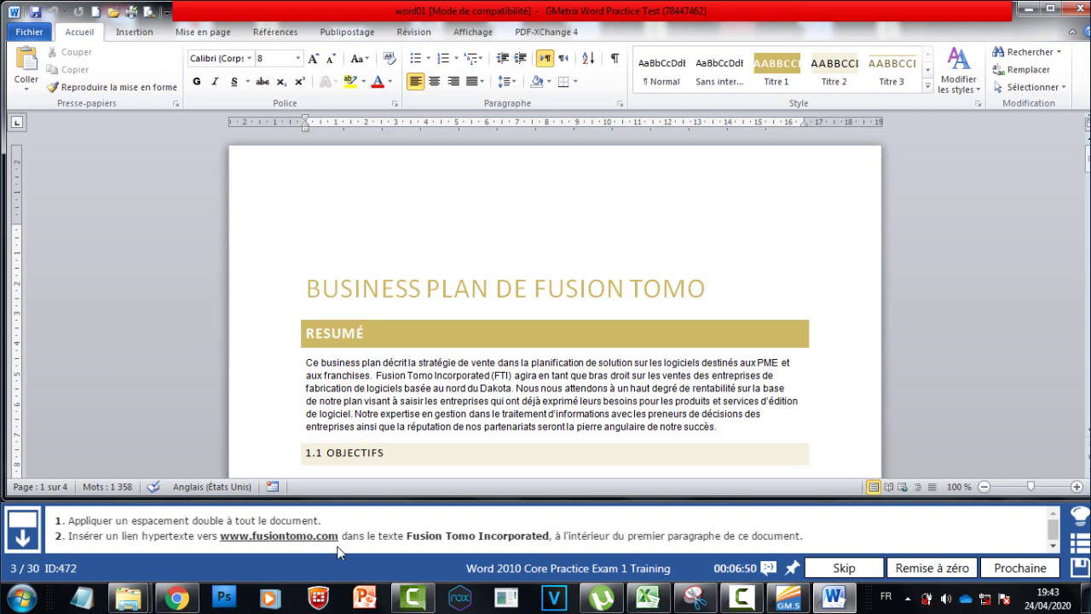
Step: Submit question 3 unanswered, continue to question 4 and dismiss the Office activation wizard
{"action": "left_click", "coordinate": [962, 569]}
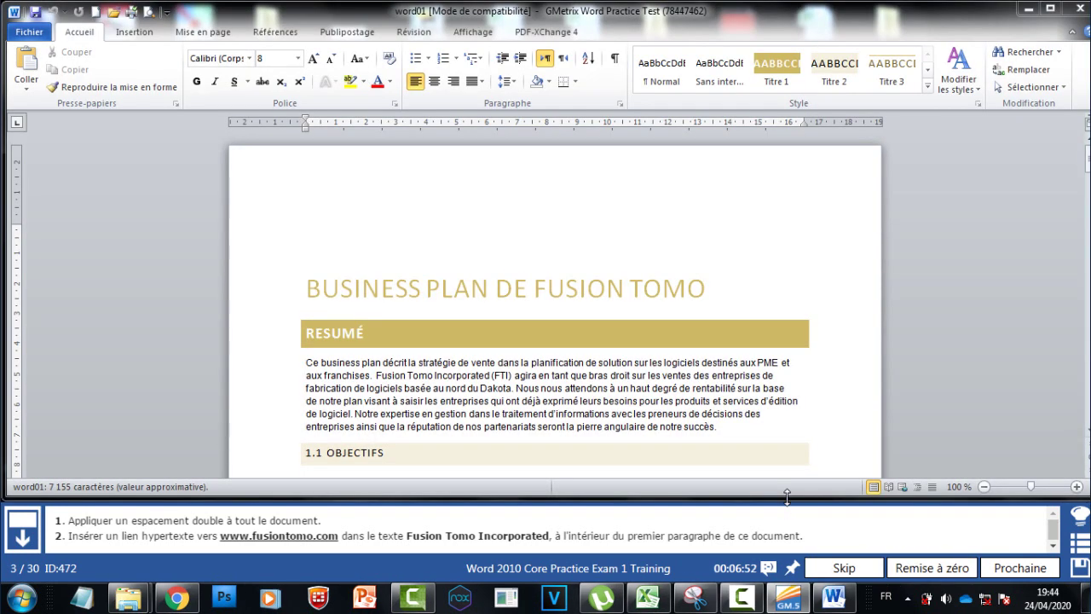
{"action": "left_click", "coordinate": [993, 550]}
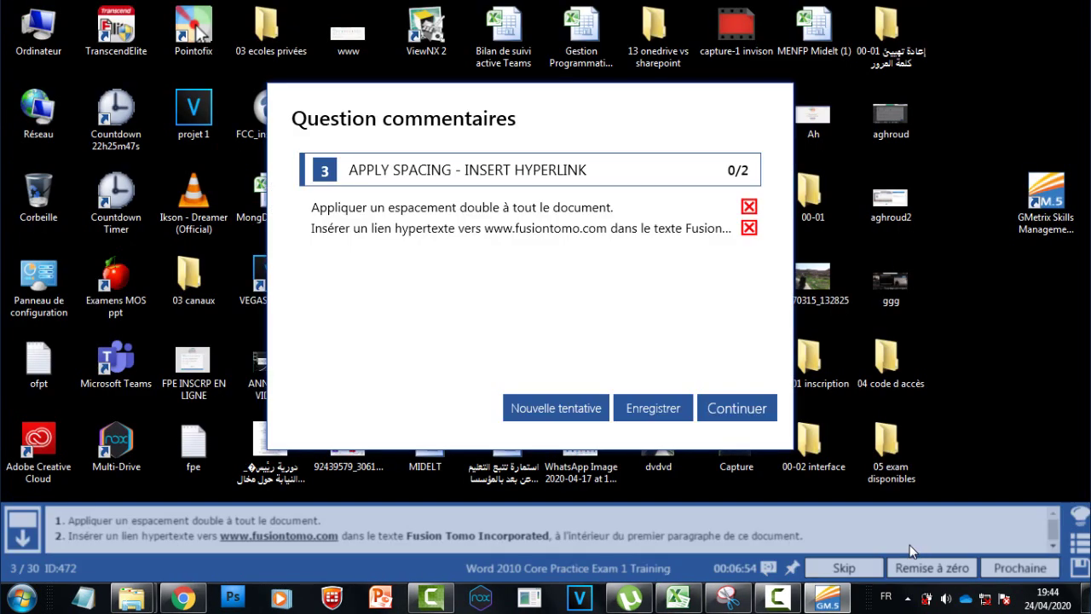
{"action": "left_click", "coordinate": [748, 410]}
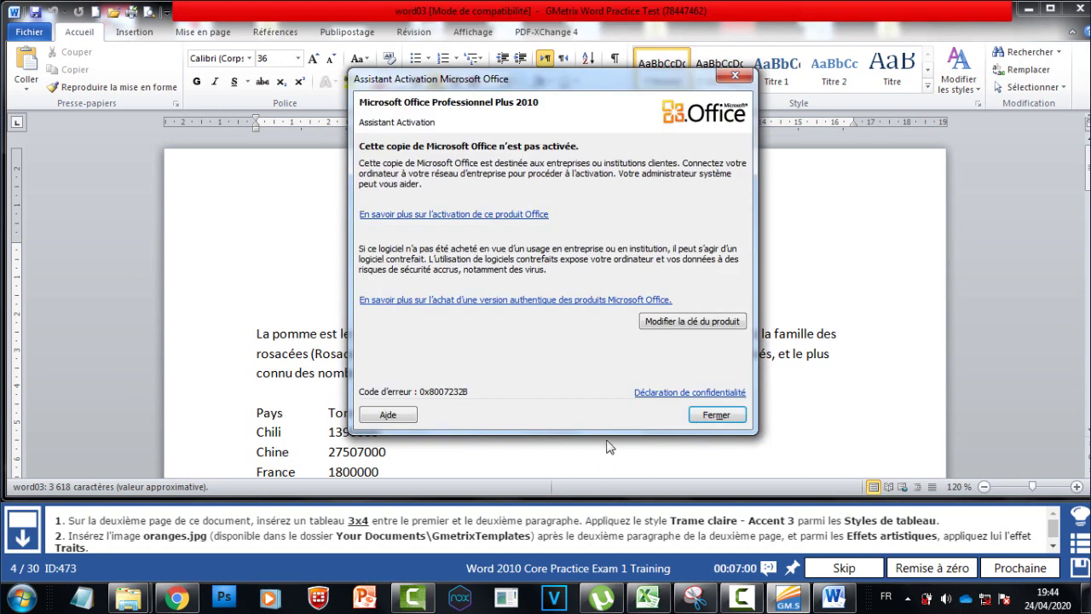
{"action": "left_click", "coordinate": [695, 415]}
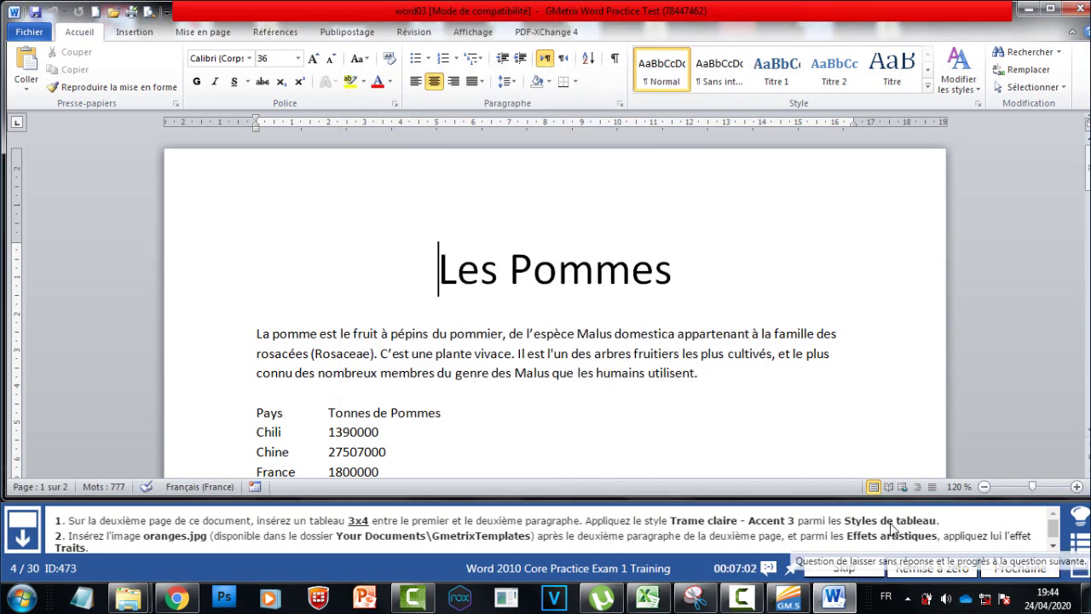
Step: Submit question 4 unanswered, request a new attempt at it and dismiss the Office activation wizard
{"action": "left_click", "coordinate": [1011, 570]}
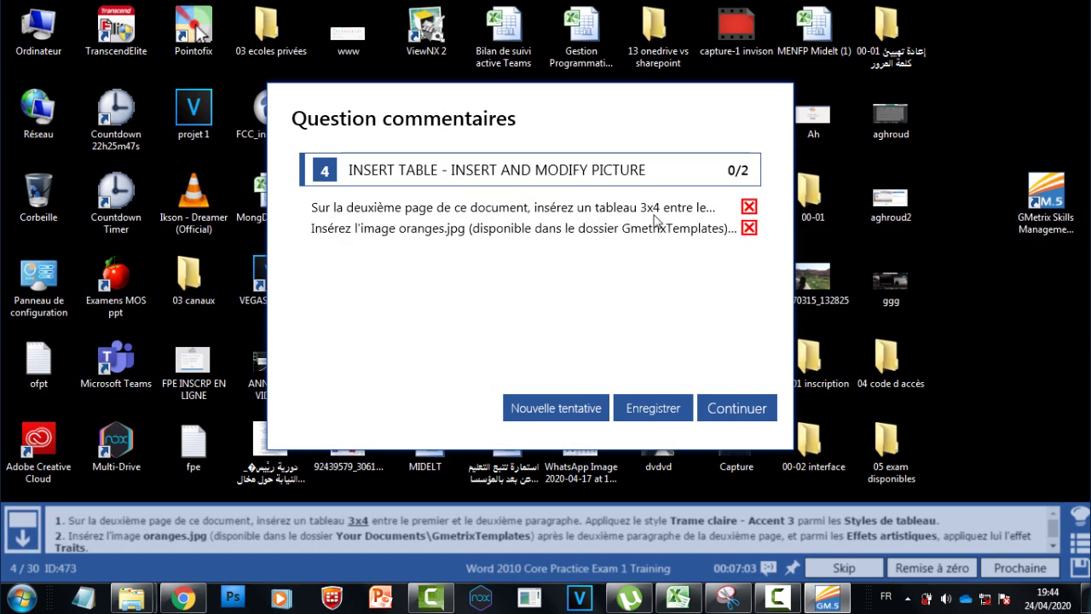
{"action": "left_click", "coordinate": [548, 411]}
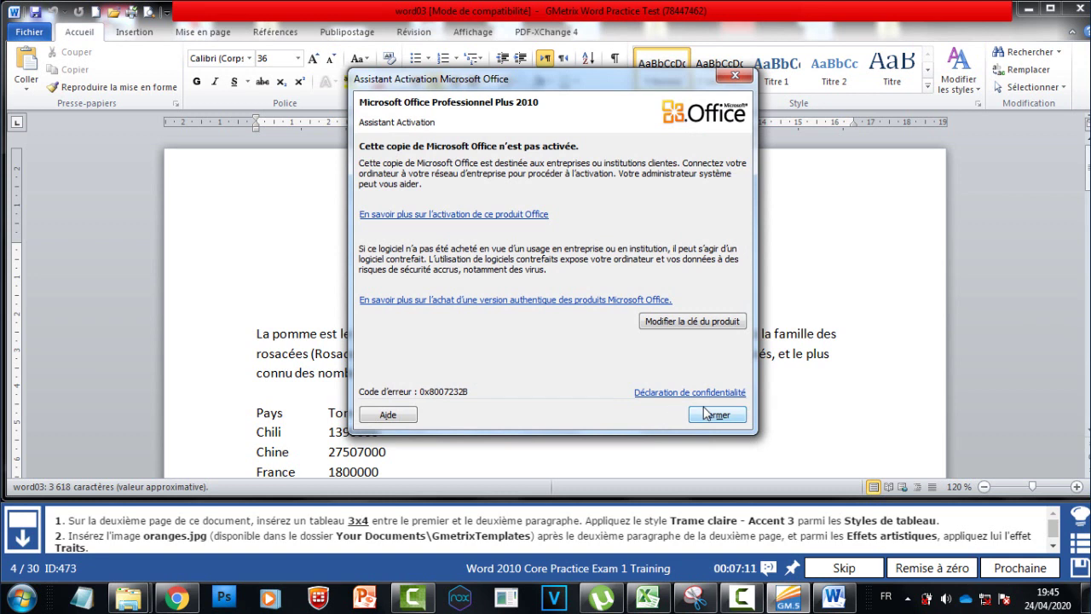
{"action": "left_click", "coordinate": [707, 415]}
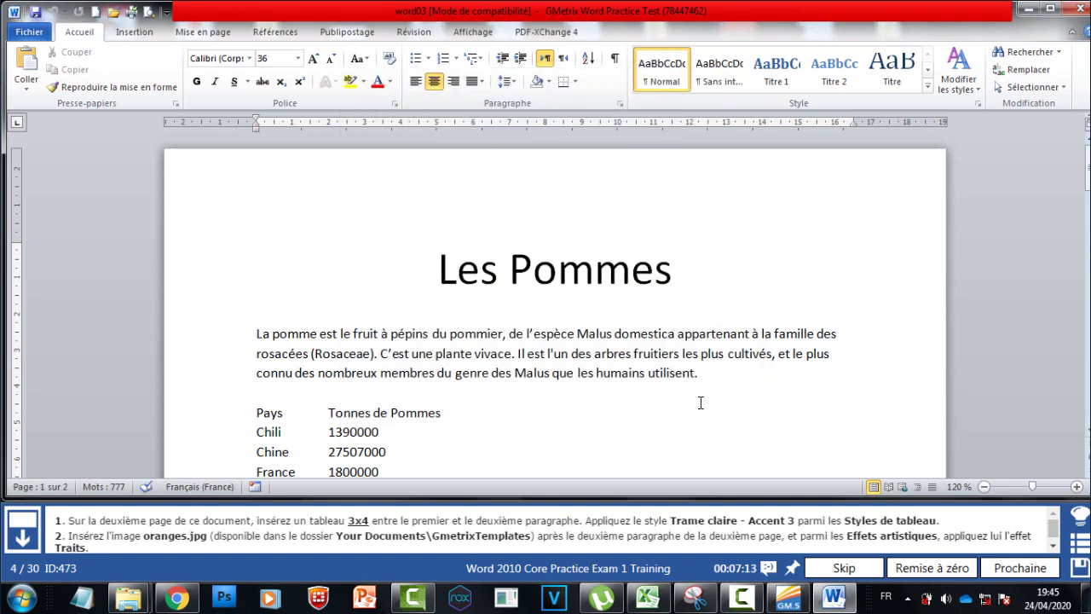
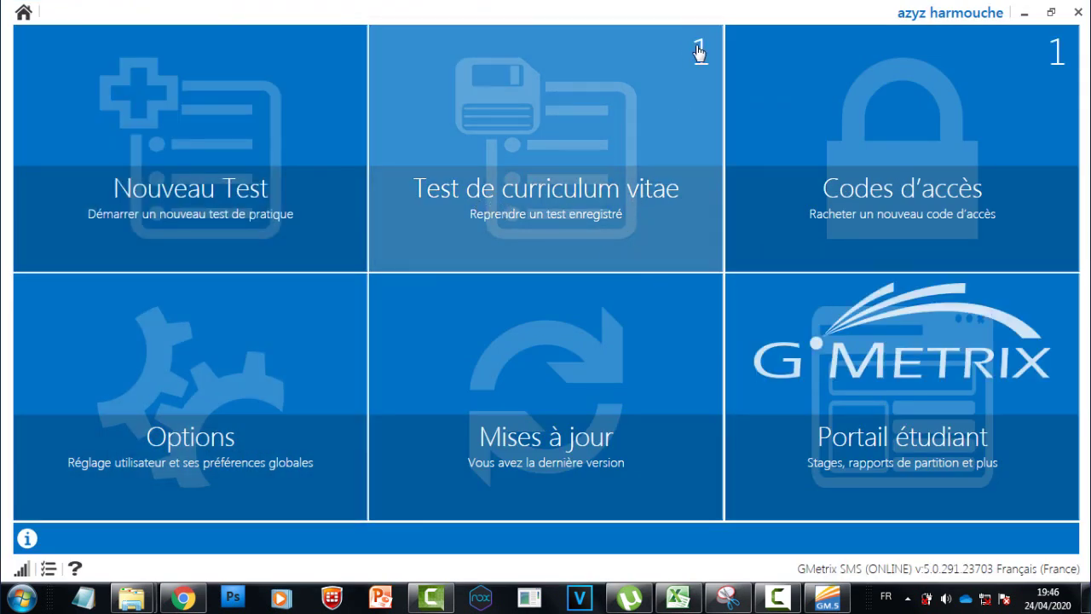
Step: View the resume page of the saved Word 2010 Core Practice Exam 1 Training test and return to the home screen
{"action": "left_click", "coordinate": [585, 160]}
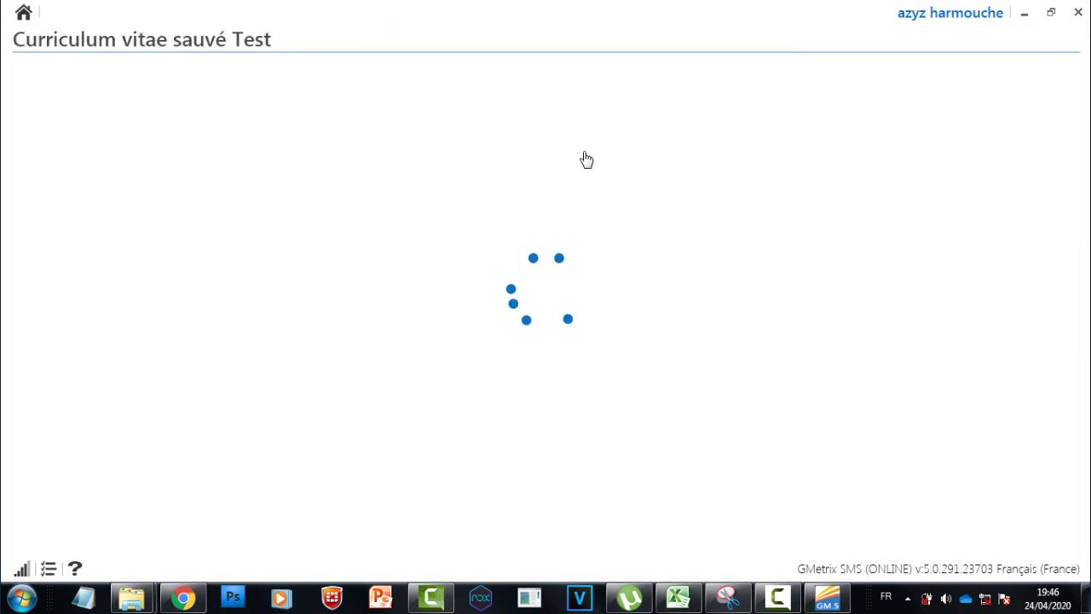
{"action": "left_click", "coordinate": [666, 80]}
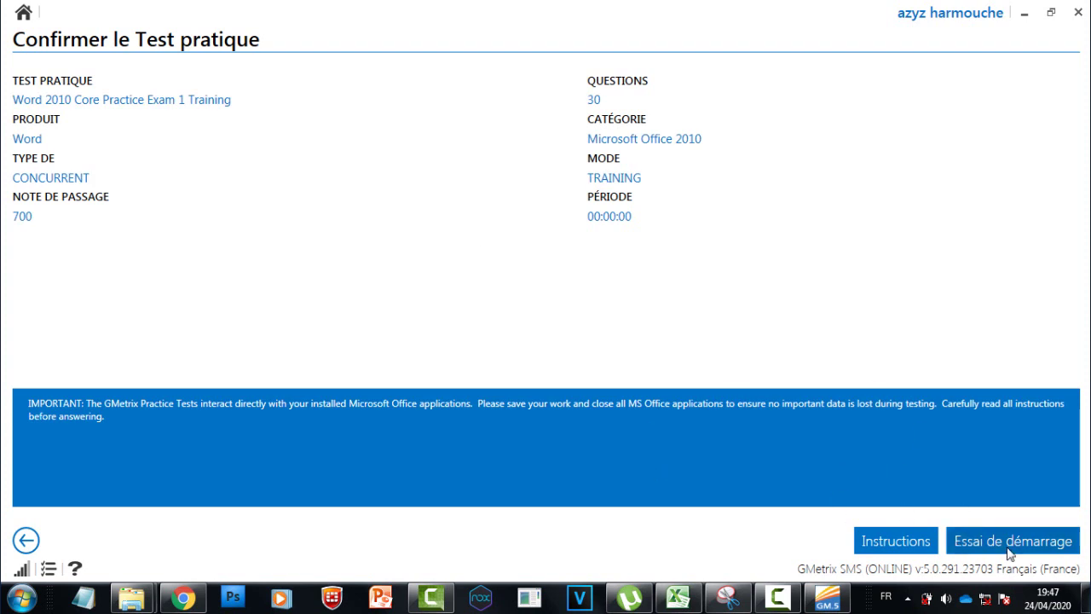
{"action": "left_click", "coordinate": [38, 540]}
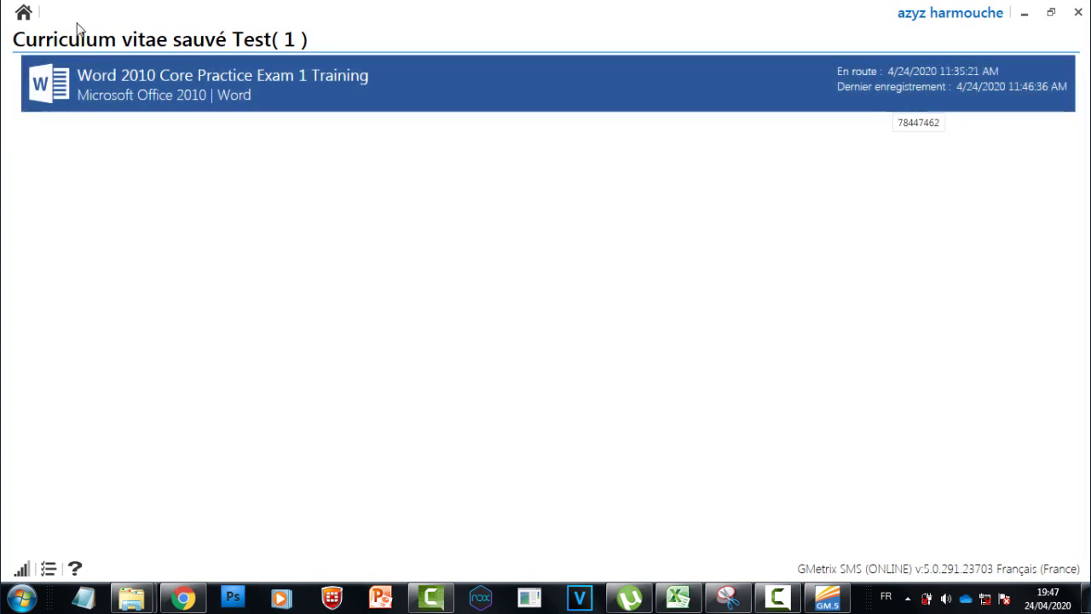
{"action": "left_click", "coordinate": [26, 14]}
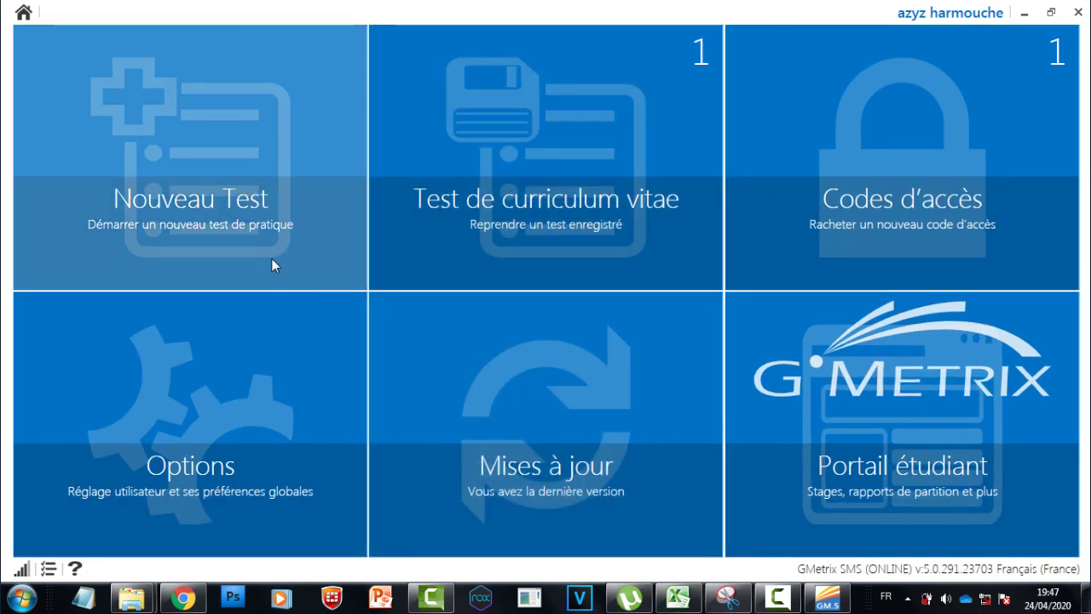
Step: Begin a new practice test for Microsoft Office 365/2019 Excel in TEST mode
{"action": "left_click", "coordinate": [272, 258]}
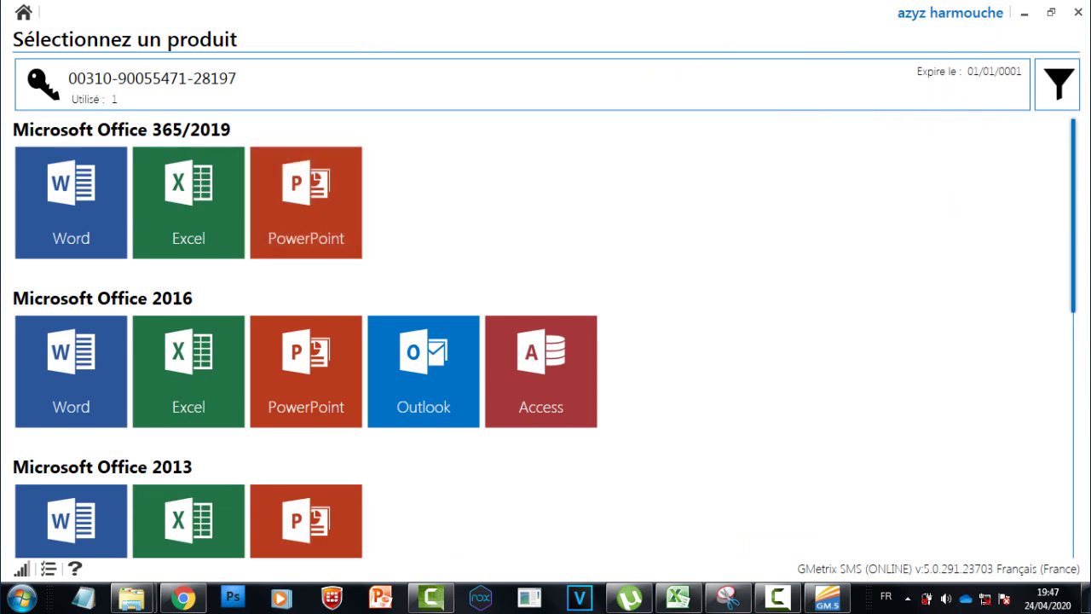
{"action": "mouse_move", "coordinate": [1076, 136]}
{"action": "left_mouse_down"}
{"action": "mouse_move", "coordinate": [1077, 307]}
{"action": "mouse_move", "coordinate": [1080, 132]}
{"action": "left_mouse_up"}
{"action": "left_click", "coordinate": [209, 210]}
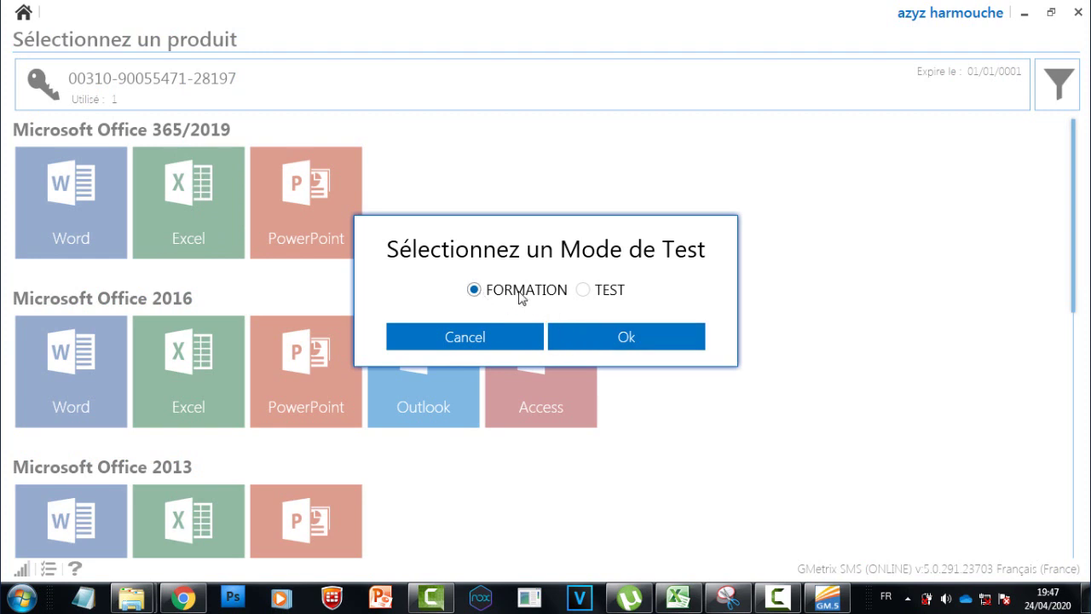
{"action": "left_click", "coordinate": [583, 289]}
{"action": "left_click", "coordinate": [614, 333]}
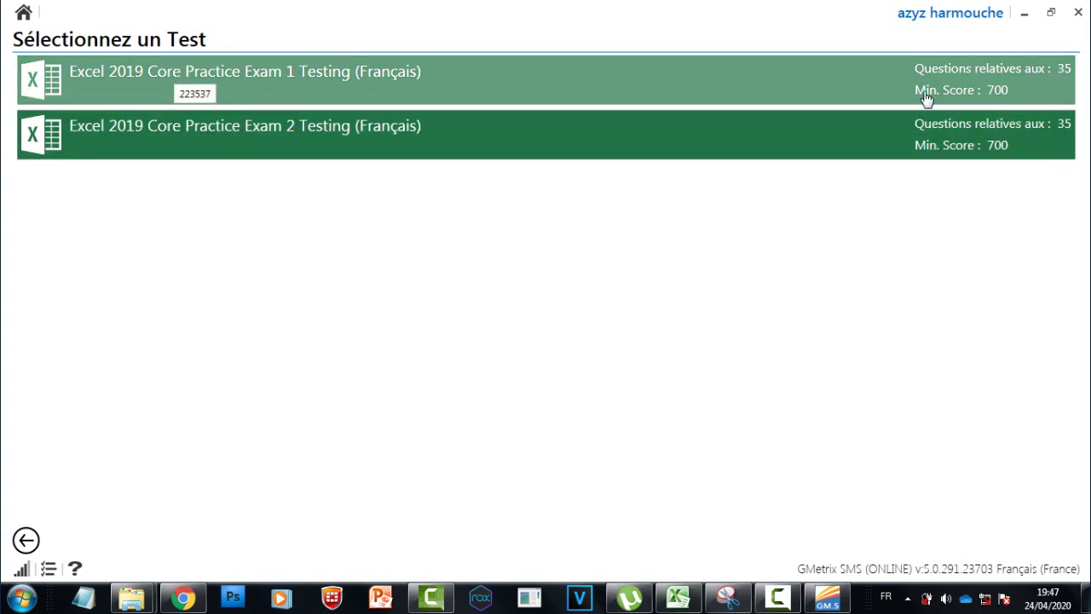
Step: Try to start Excel 2019 Core Practice Exam 1 Testing (Français), closing the running Excel window and retrying
{"action": "left_click", "coordinate": [362, 96]}
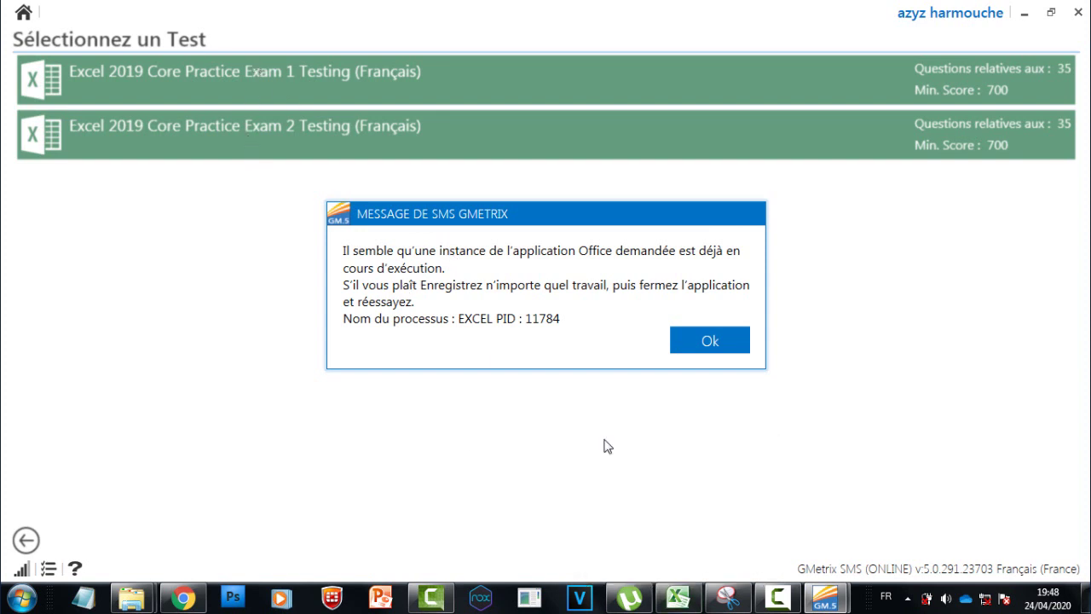
{"action": "right_click", "coordinate": [674, 597]}
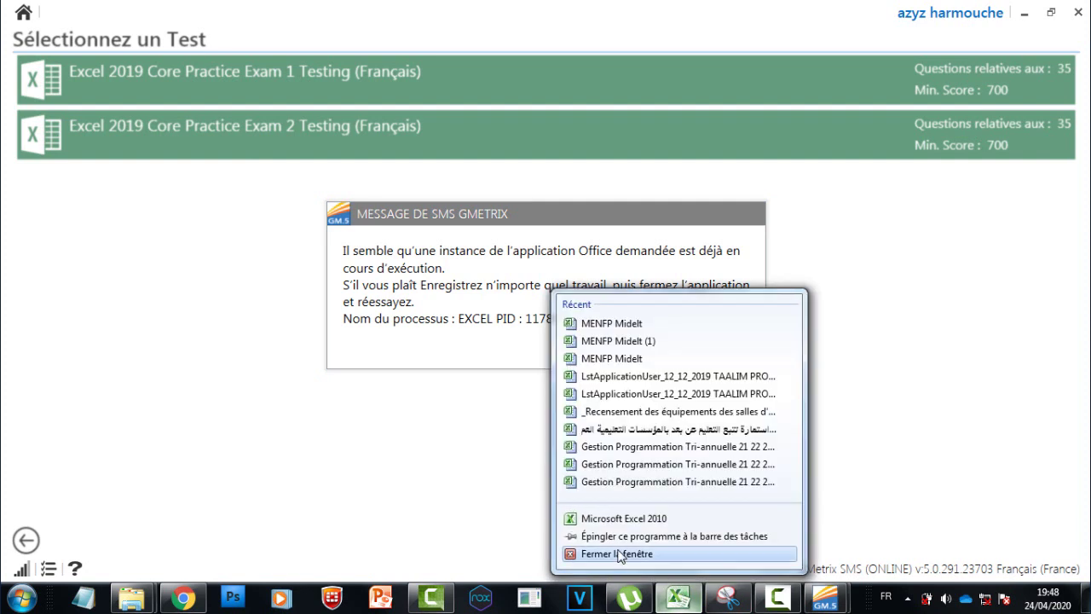
{"action": "left_click", "coordinate": [620, 554]}
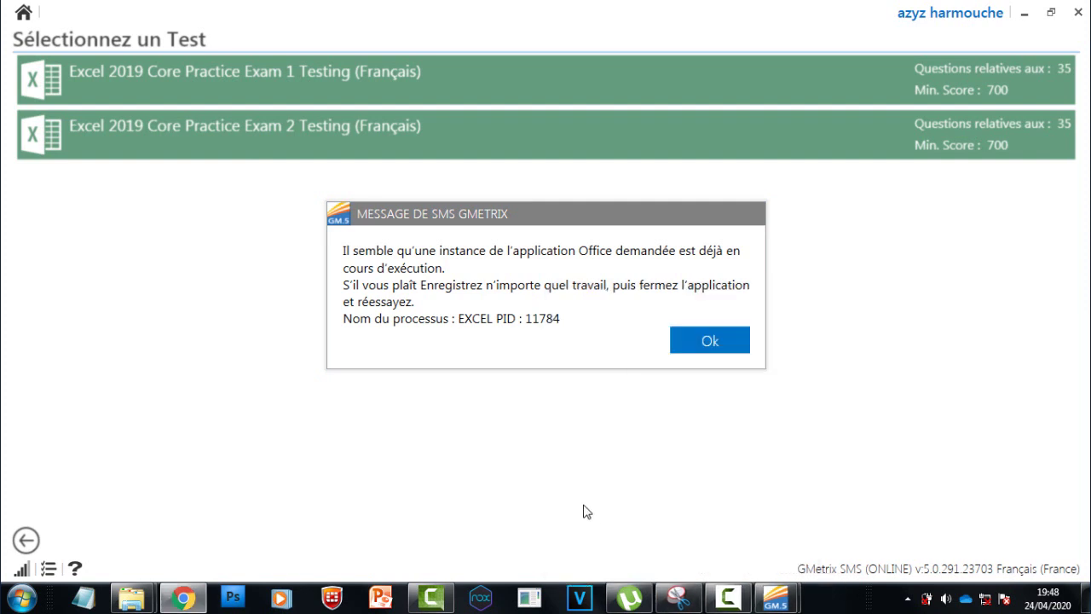
{"action": "left_click", "coordinate": [707, 342]}
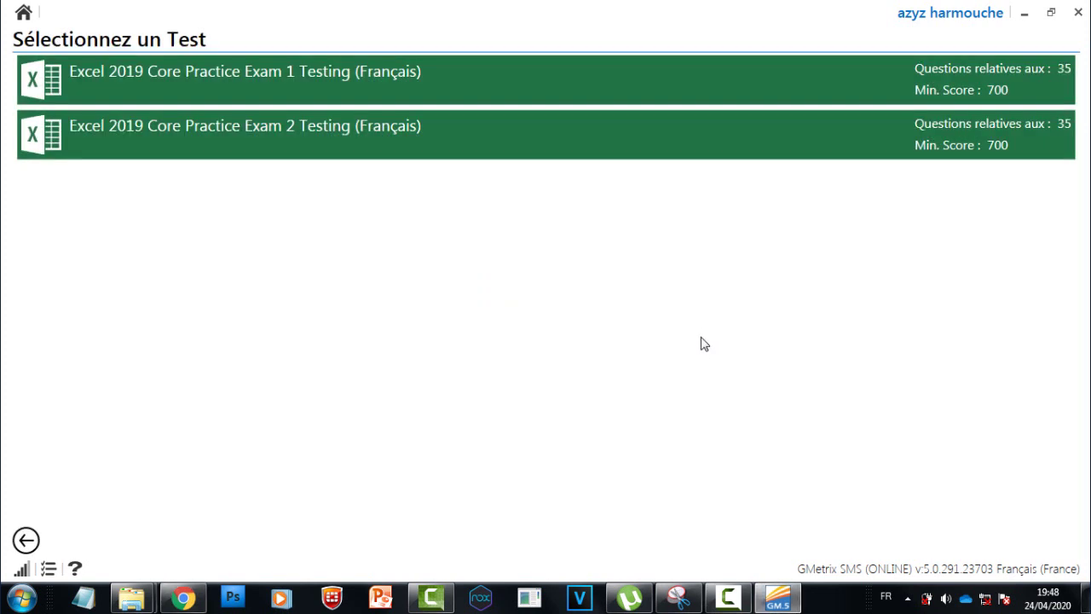
{"action": "left_click", "coordinate": [716, 96]}
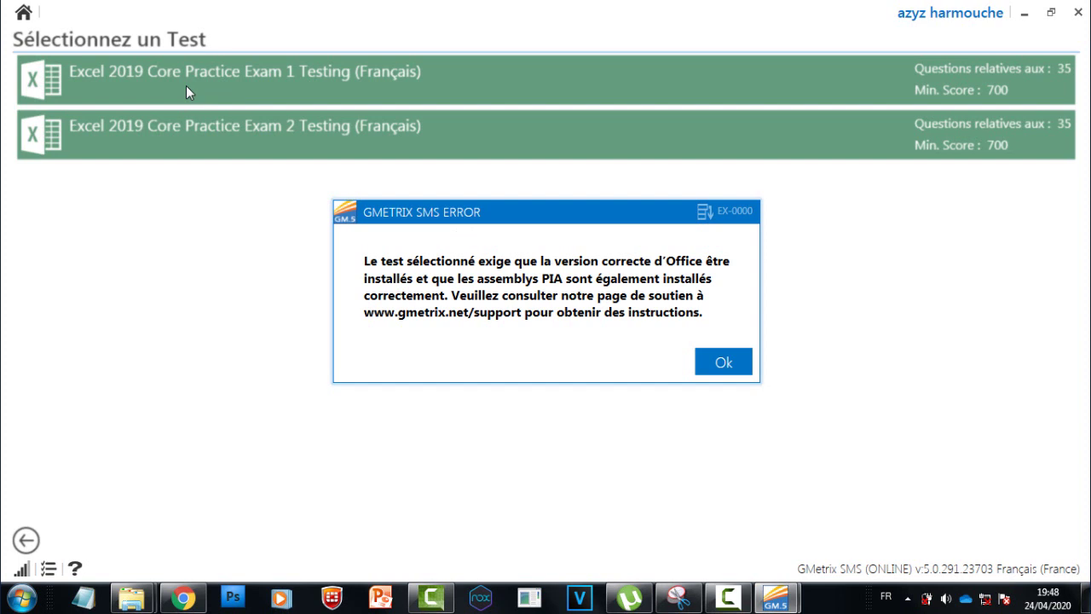
{"action": "left_click", "coordinate": [727, 363]}
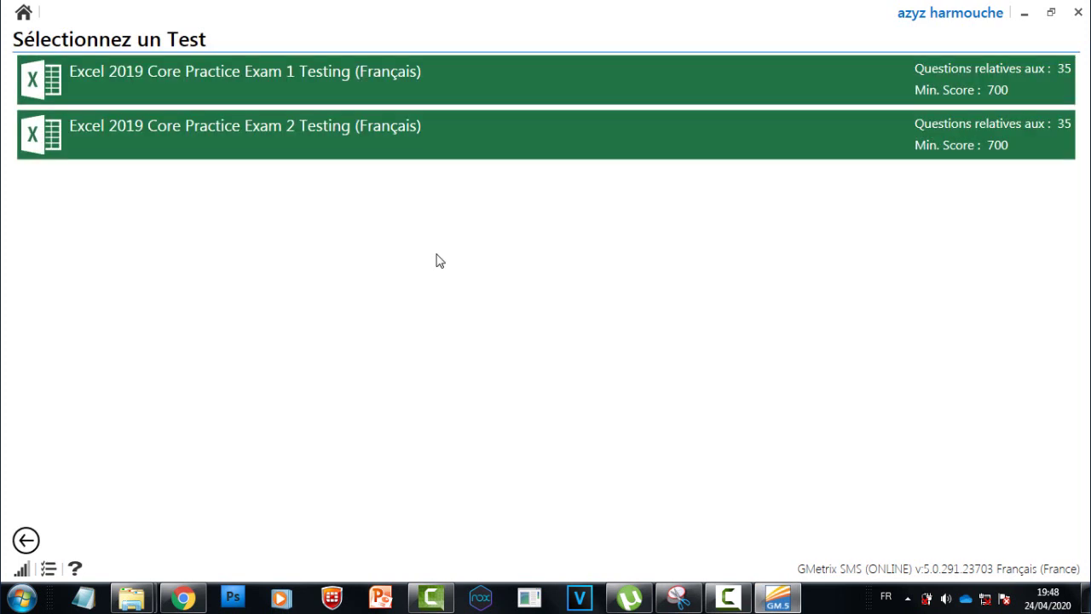
Step: Return to the product selection and choose Microsoft Office 2010 Excel in TEST mode
{"action": "left_click", "coordinate": [23, 12]}
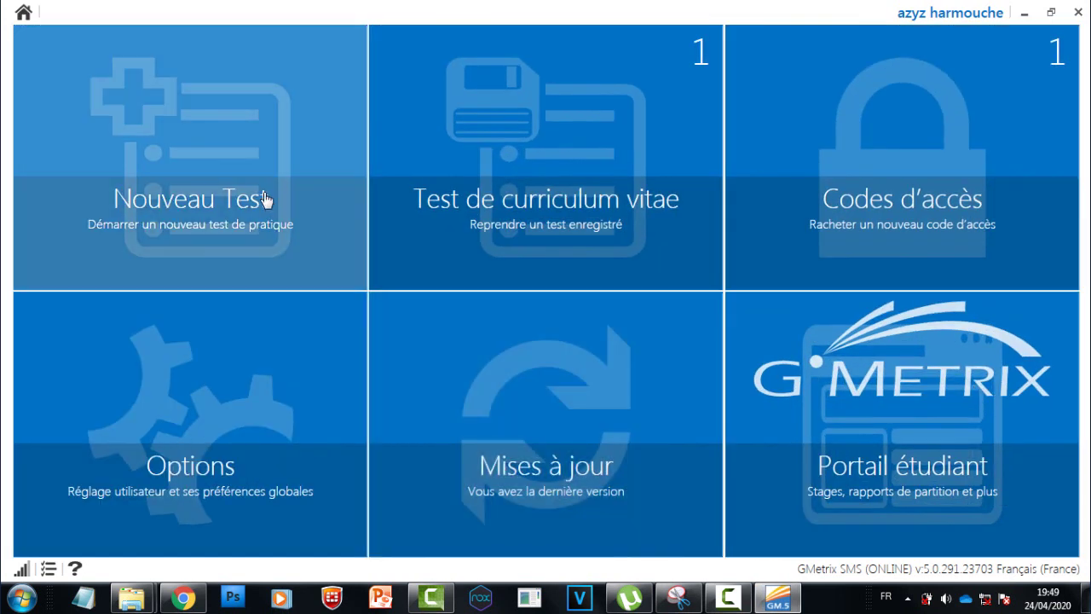
{"action": "left_click", "coordinate": [266, 202]}
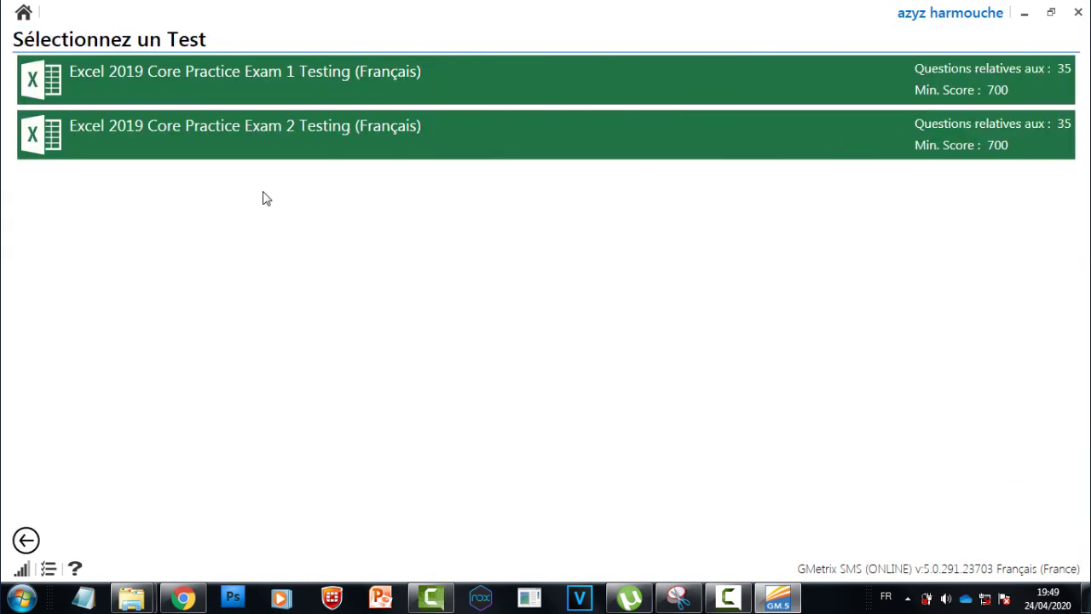
{"action": "left_click", "coordinate": [25, 540]}
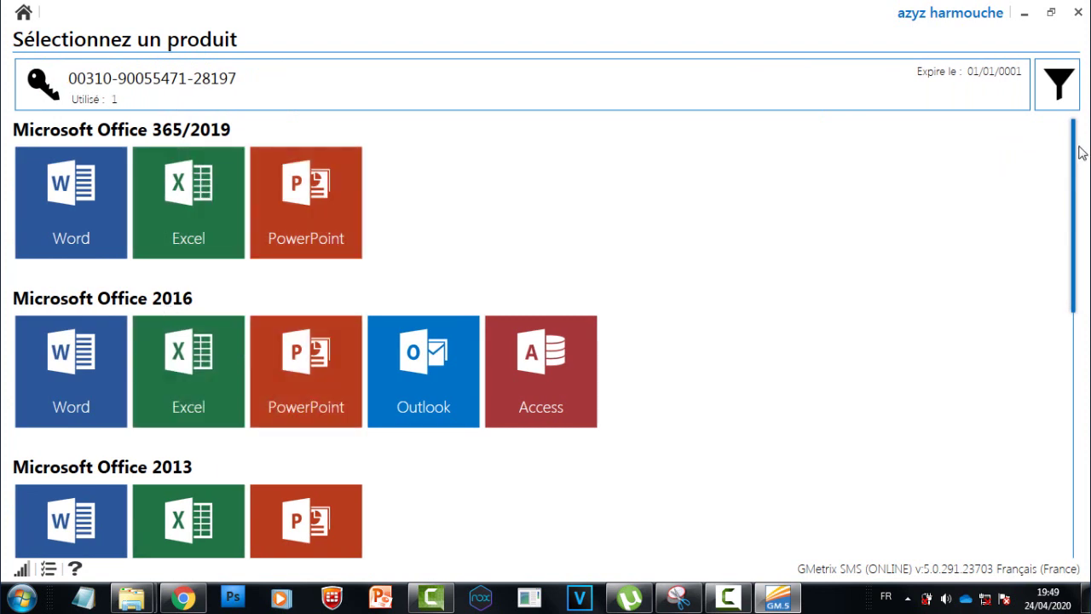
{"action": "left_click_drag", "start_coordinate": [1074, 159], "coordinate": [1075, 250]}
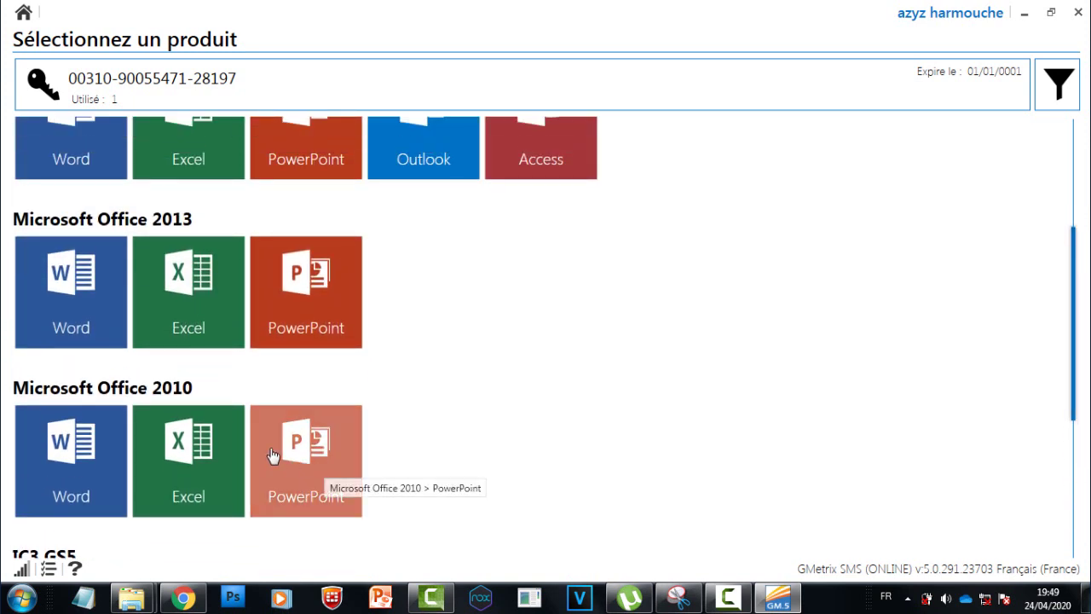
{"action": "left_click", "coordinate": [223, 457]}
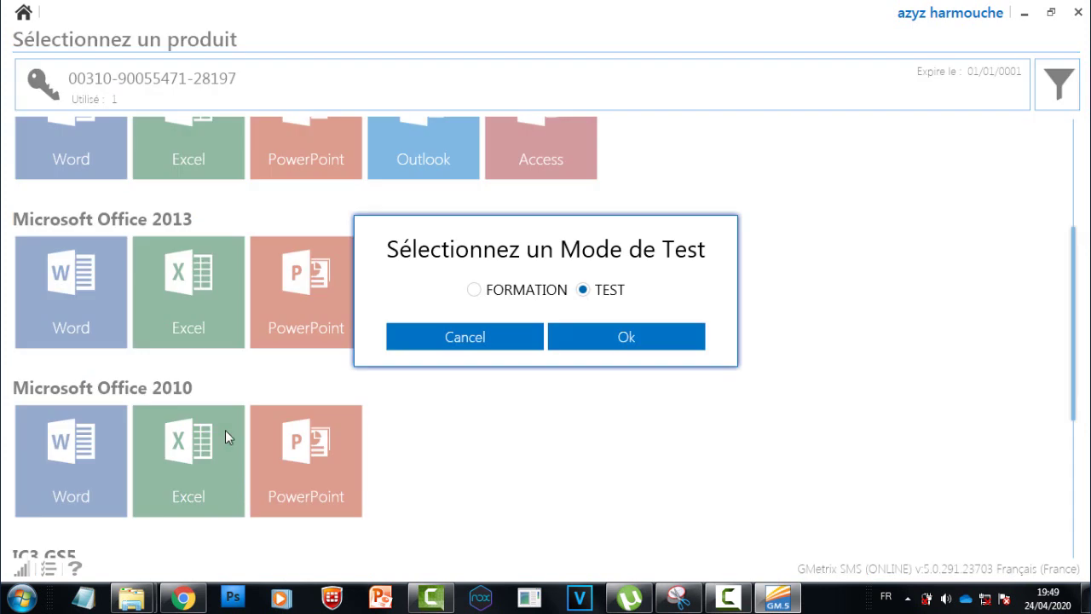
{"action": "left_click", "coordinate": [611, 346]}
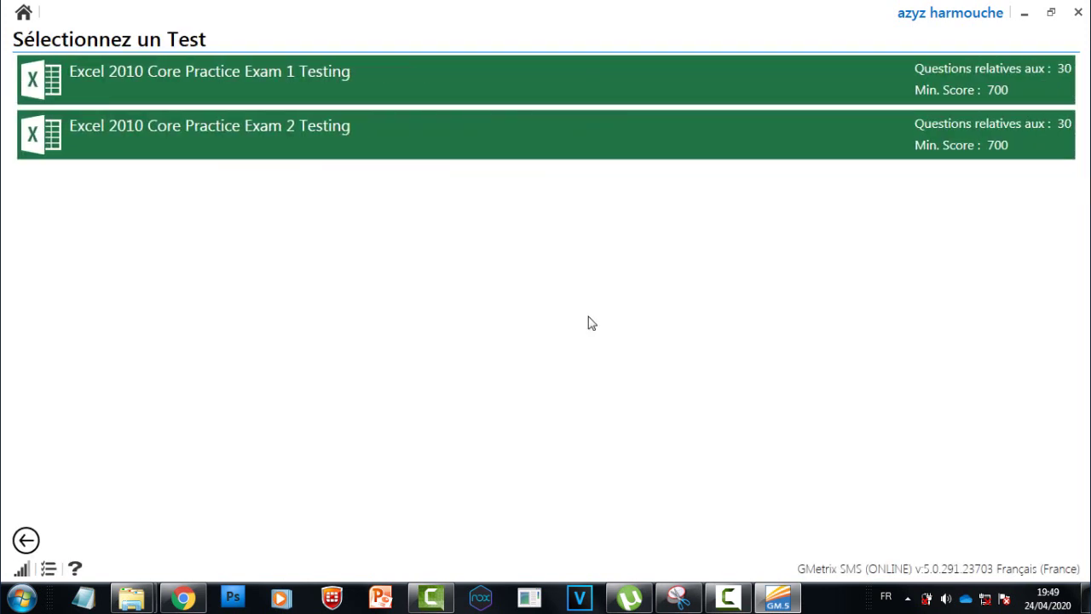
Step: Choose Excel 2010 Core Practice Exam 1 Testing and accept the download of its test resources
{"action": "left_click", "coordinate": [413, 91]}
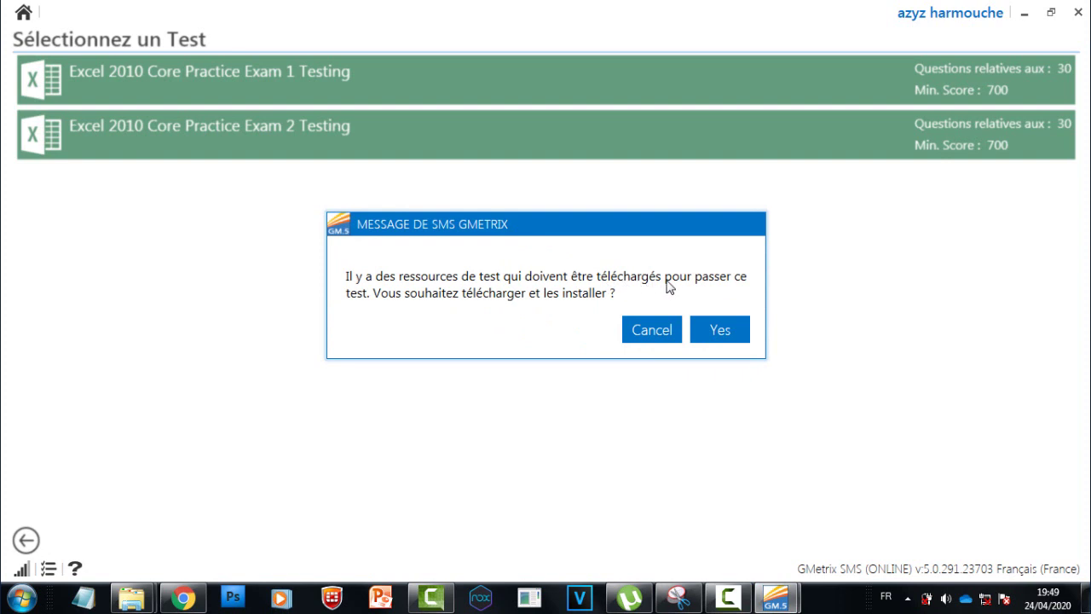
{"action": "left_click", "coordinate": [723, 330]}
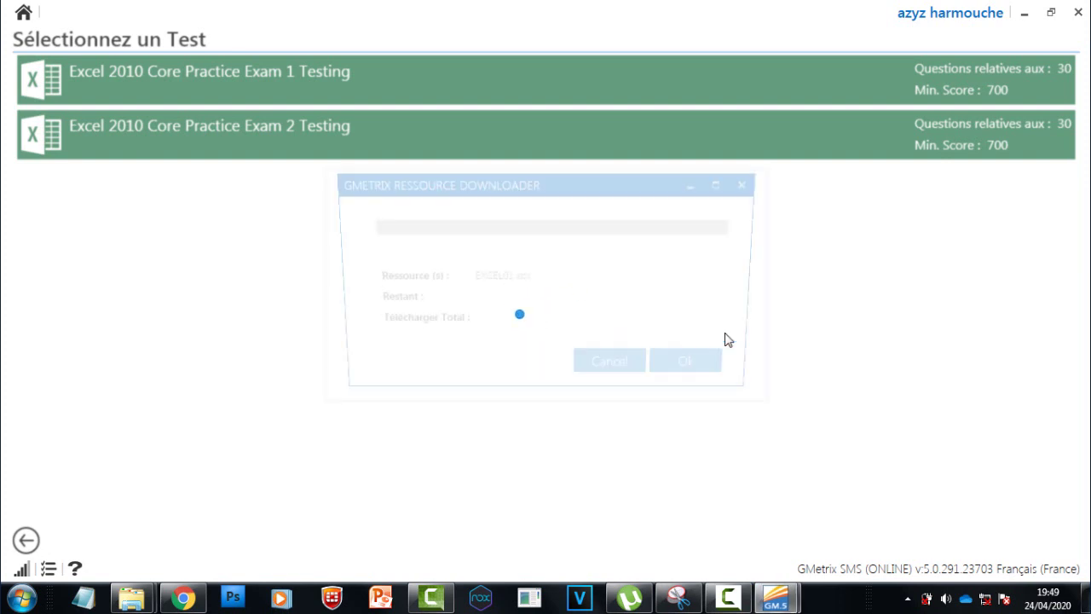
Step: Complete the test resource download and start Excel 2010 Core Practice Exam 1 Testing, selecting blank cells in its loan worksheet
{"action": "left_click", "coordinate": [693, 374]}
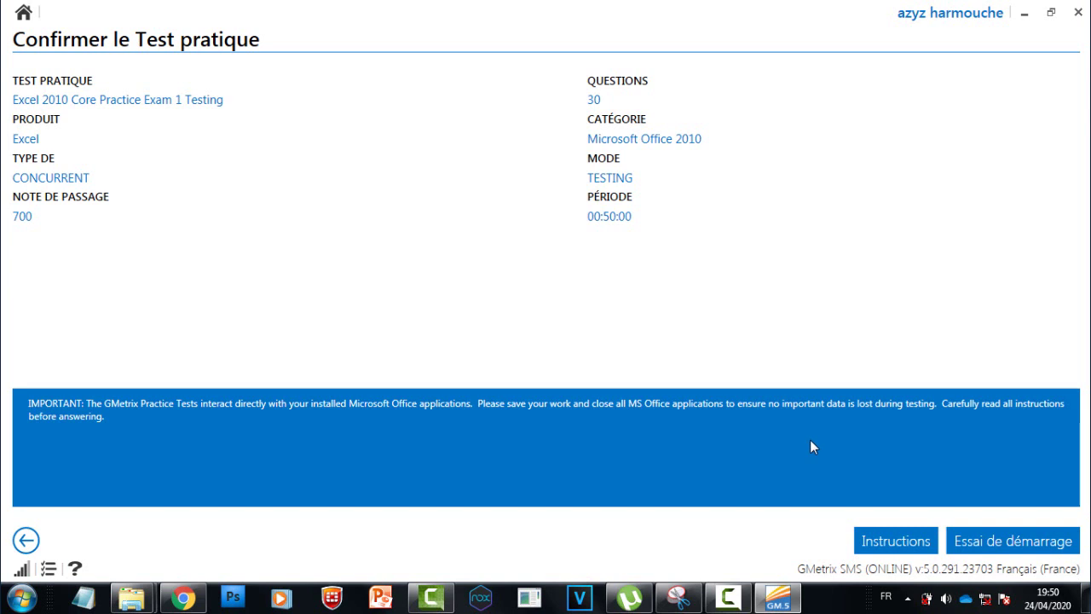
{"action": "left_click", "coordinate": [989, 539]}
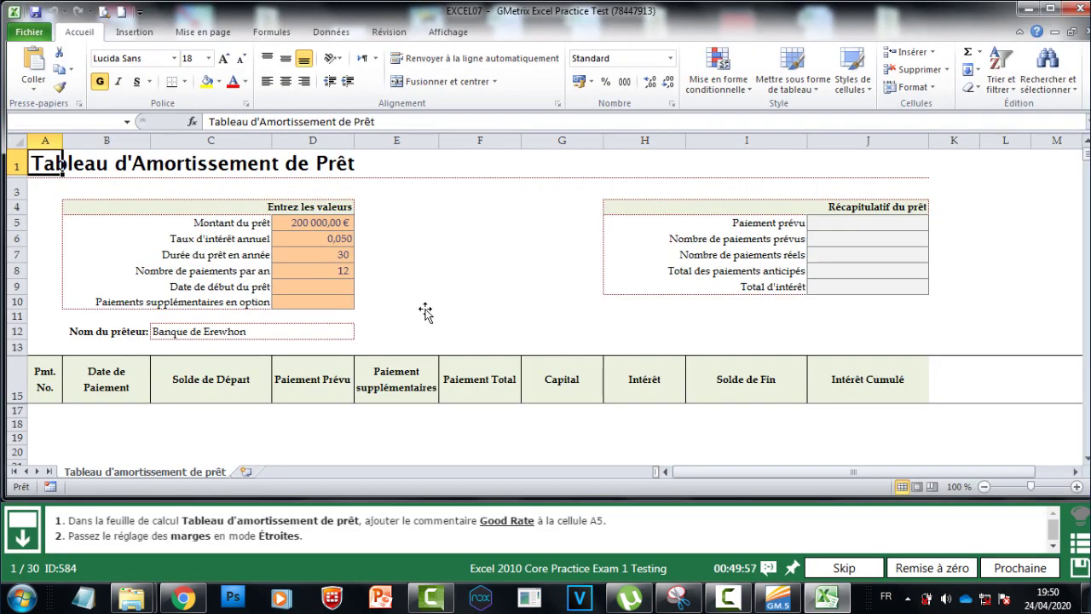
{"action": "left_click", "coordinate": [419, 313]}
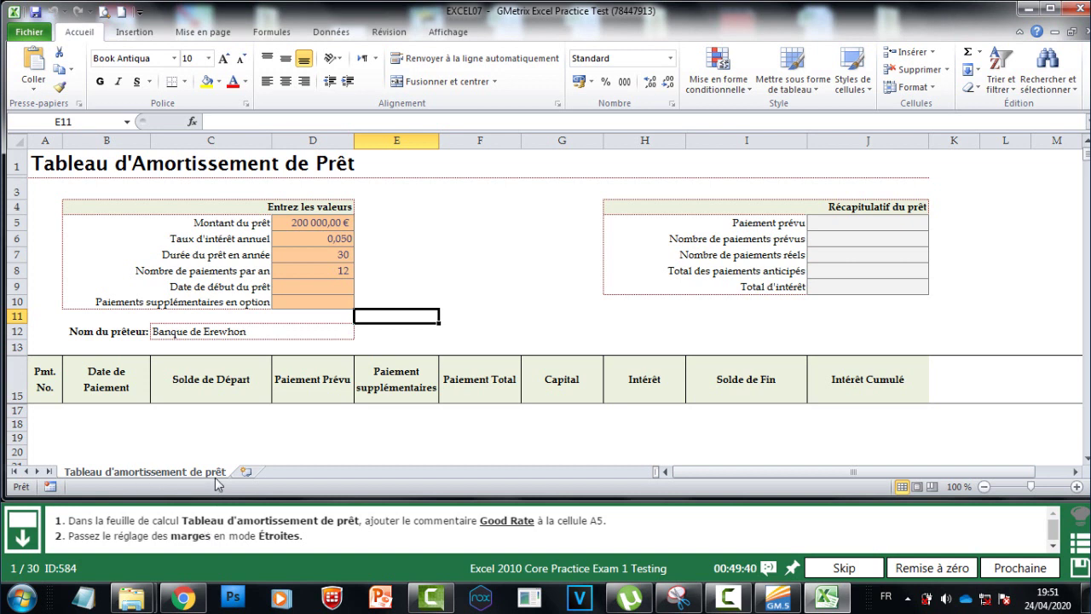
{"action": "left_click", "coordinate": [400, 237]}
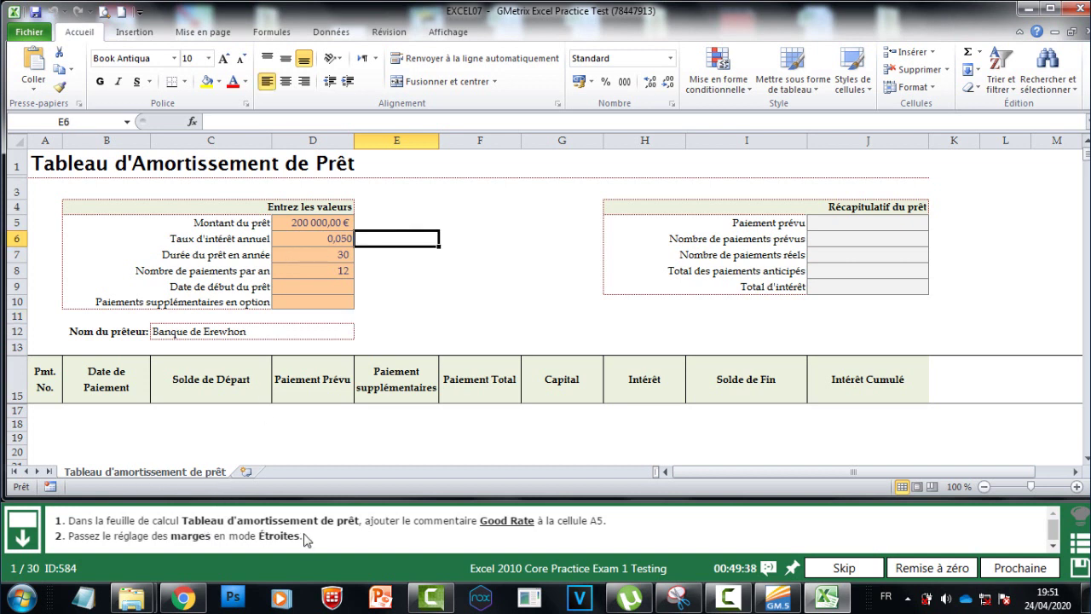
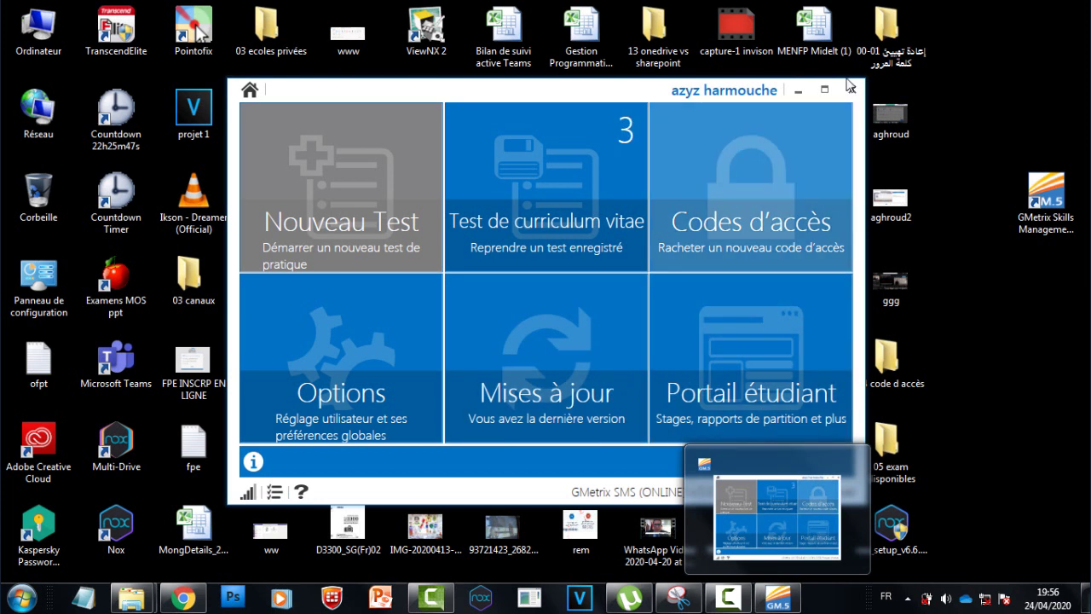
Step: Maximize the GMetrix window and resume the saved Word 2010 Core Practice Exam 1 Training test
{"action": "left_click", "coordinate": [825, 90]}
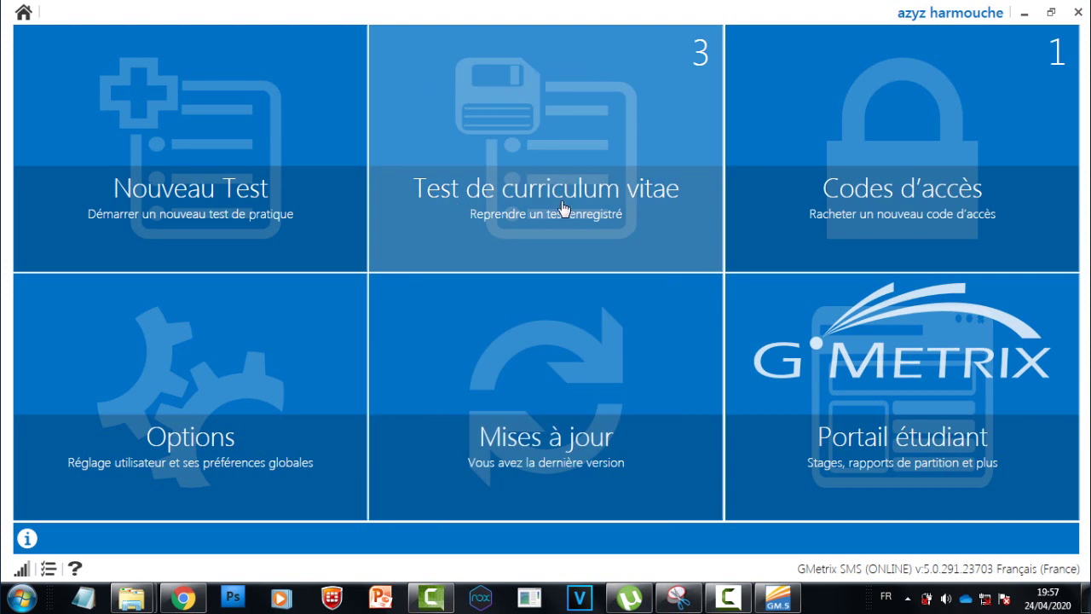
{"action": "left_click", "coordinate": [502, 199]}
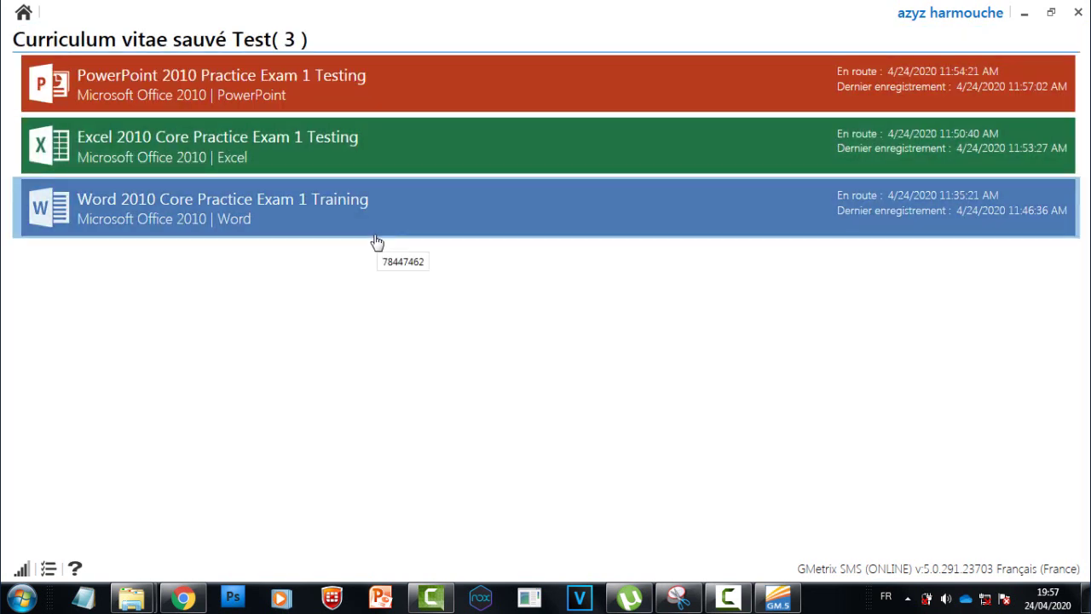
{"action": "left_click", "coordinate": [257, 215]}
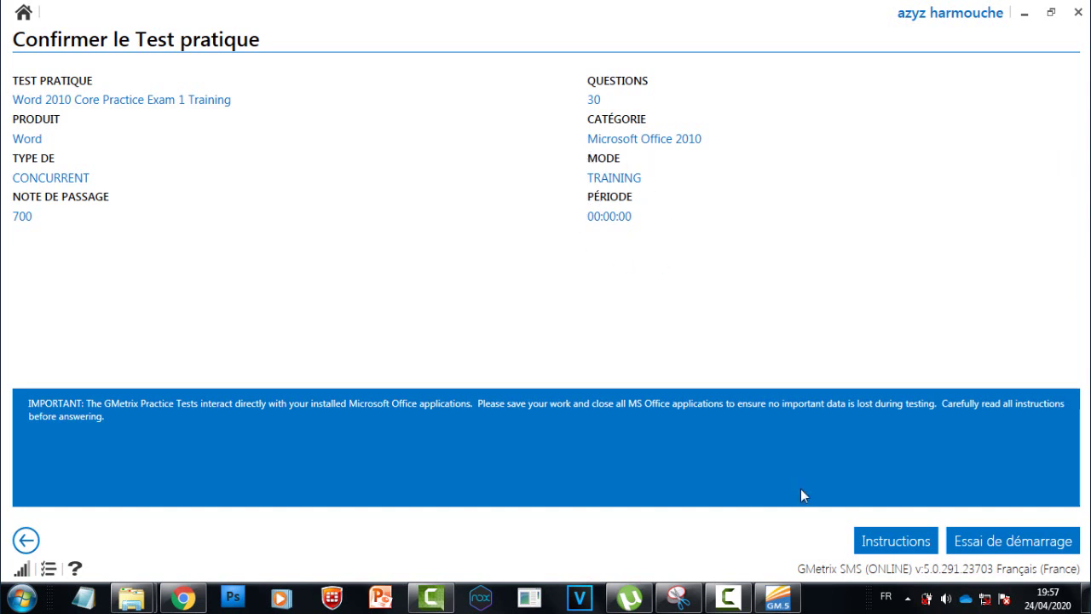
{"action": "left_click", "coordinate": [980, 541]}
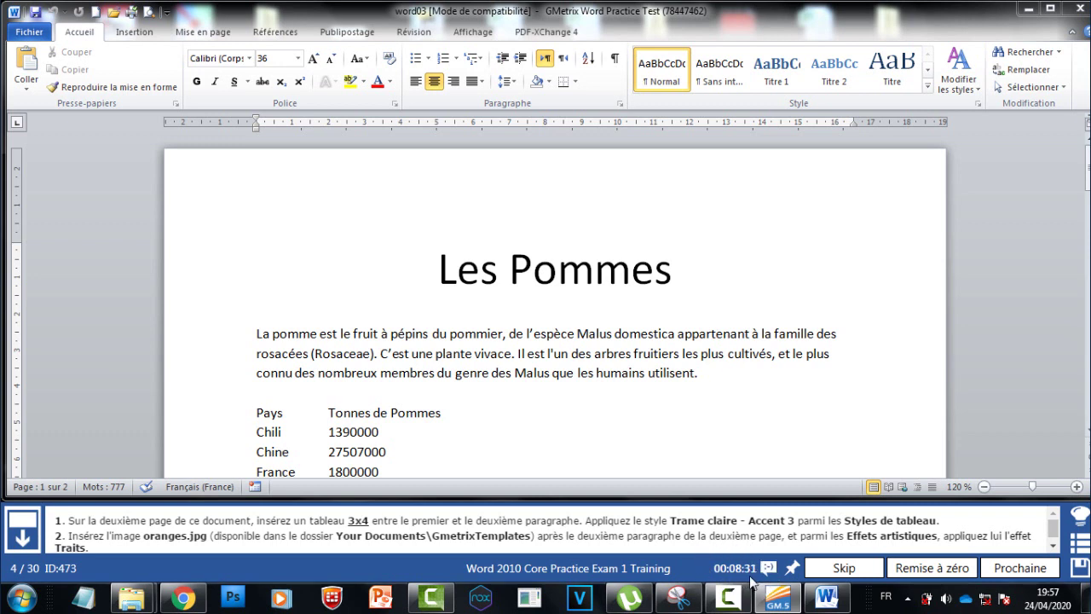
Step: Save and quit the Word practice test, confirming the exit
{"action": "left_click", "coordinate": [1079, 569]}
{"action": "left_click", "coordinate": [714, 413]}
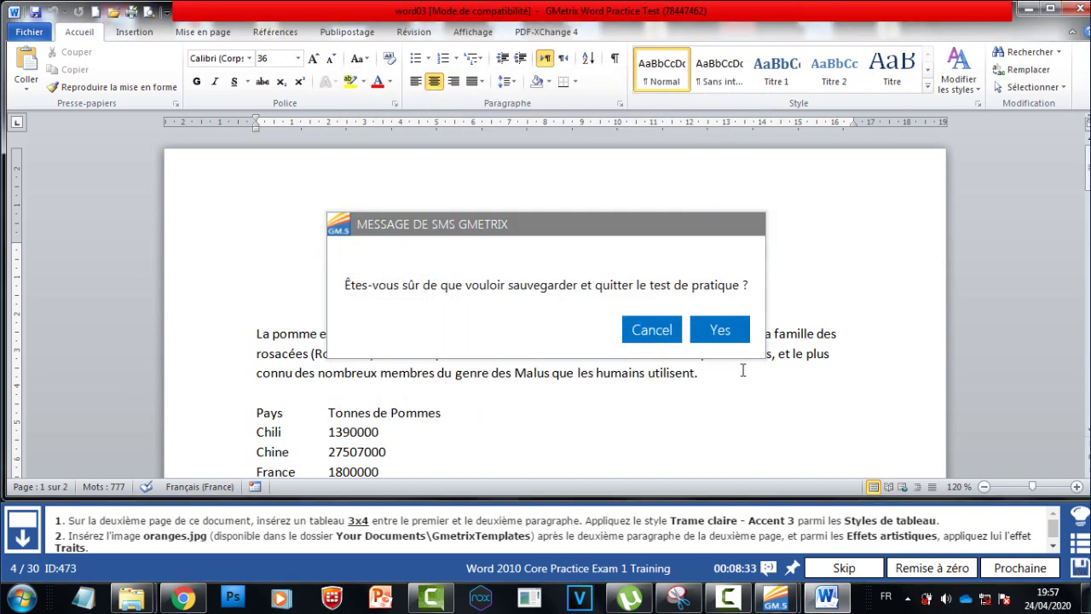
{"action": "left_click", "coordinate": [716, 329]}
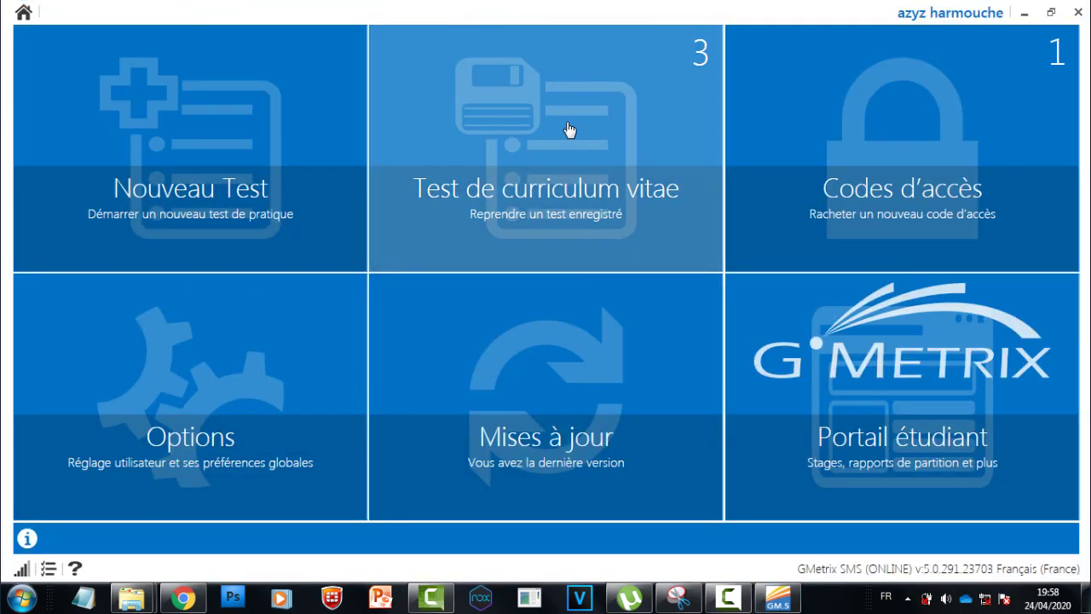
Step: Resume the saved PowerPoint 2010 Practice Exam 1 Testing test
{"action": "left_click", "coordinate": [569, 129]}
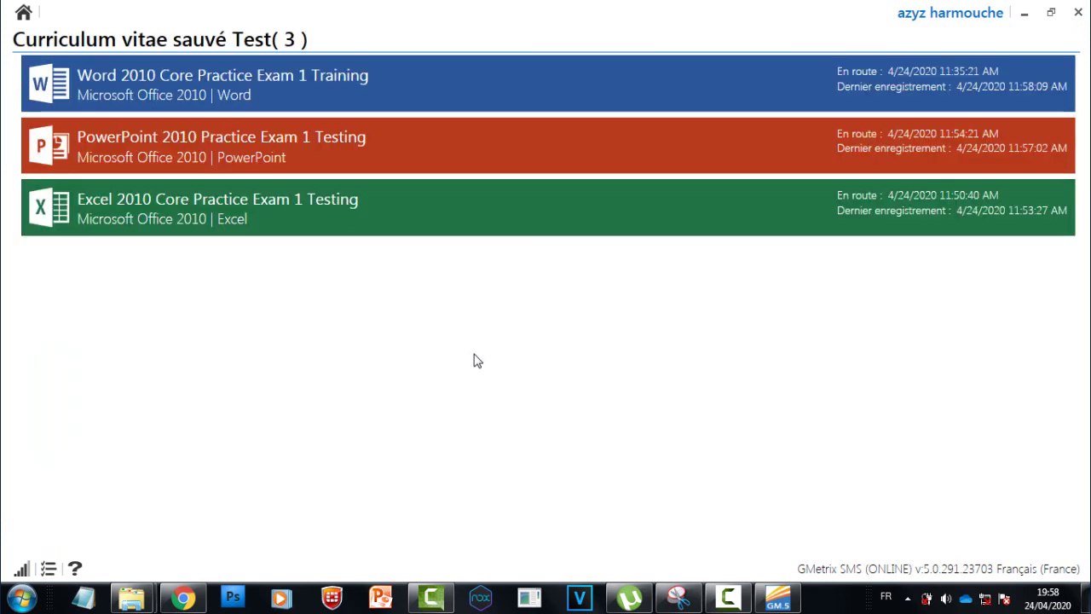
{"action": "left_click", "coordinate": [198, 155]}
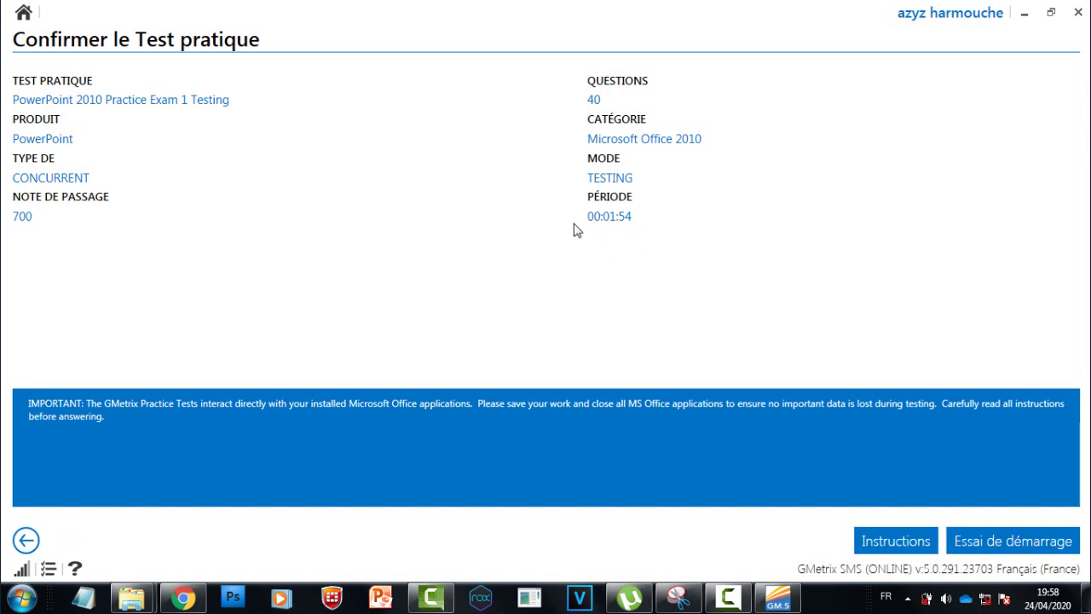
{"action": "left_click", "coordinate": [991, 540]}
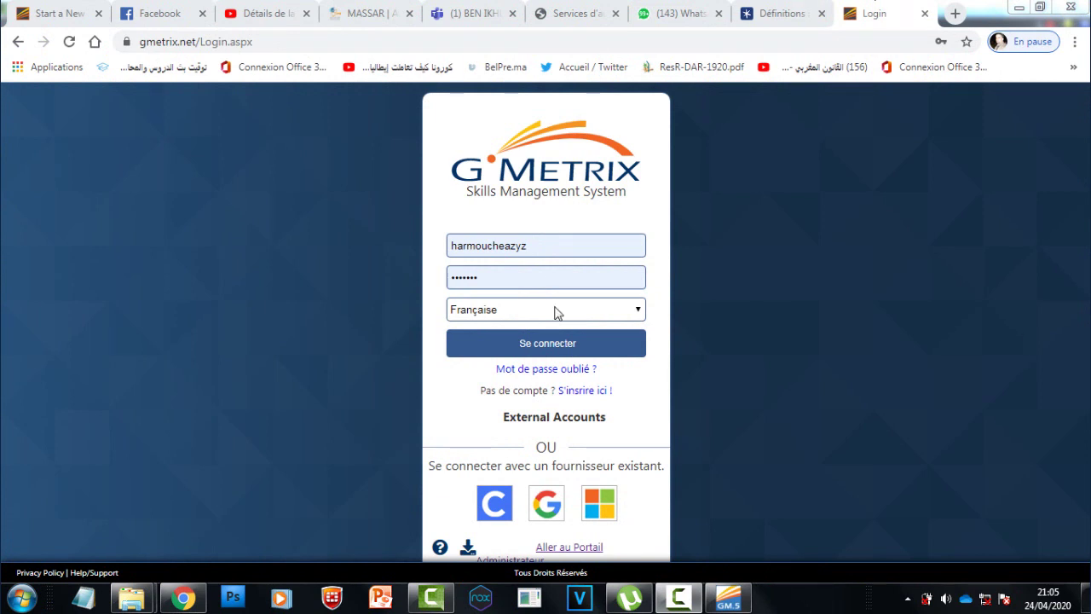
Step: Sign in to the GMetrix web portal in Chrome and open the new-test list for IC3 Computing Fundamentals (Office 2016)
{"action": "left_click", "coordinate": [533, 347]}
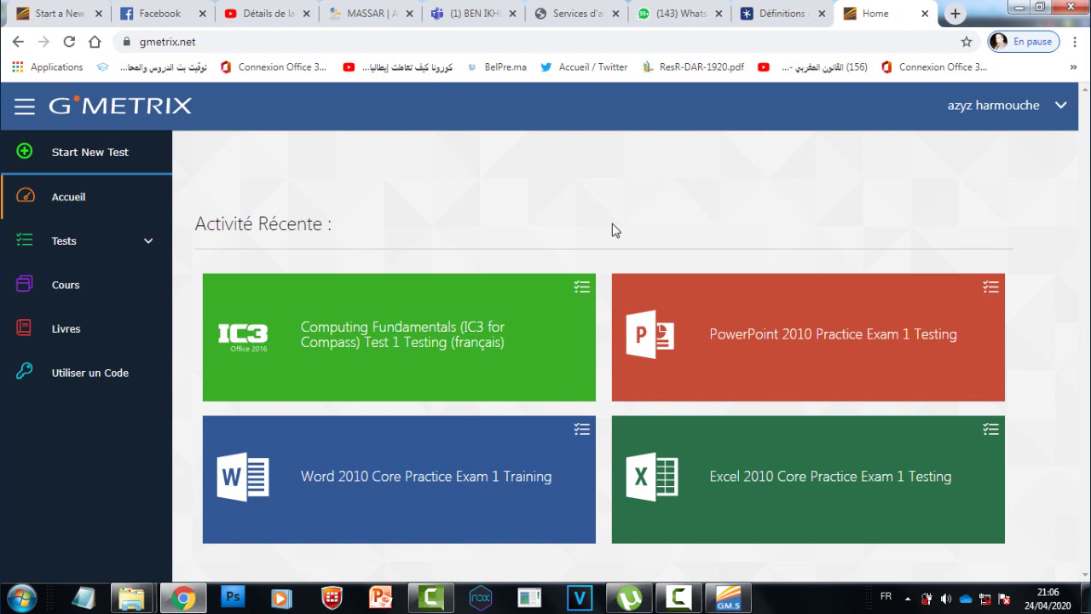
{"action": "left_click", "coordinate": [86, 156]}
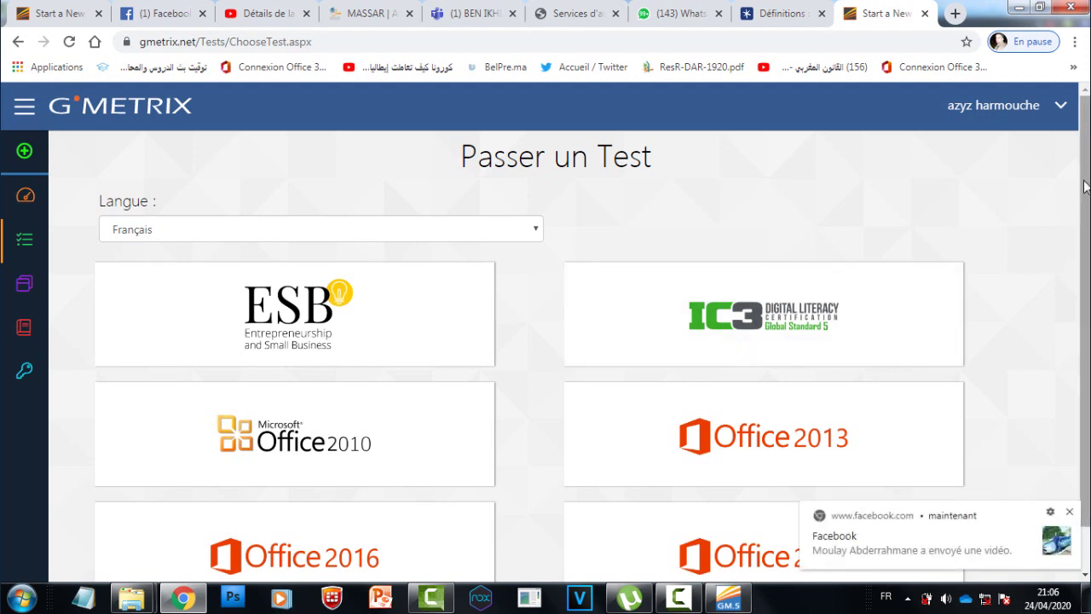
{"action": "left_click_drag", "start_coordinate": [1086, 180], "coordinate": [1086, 198]}
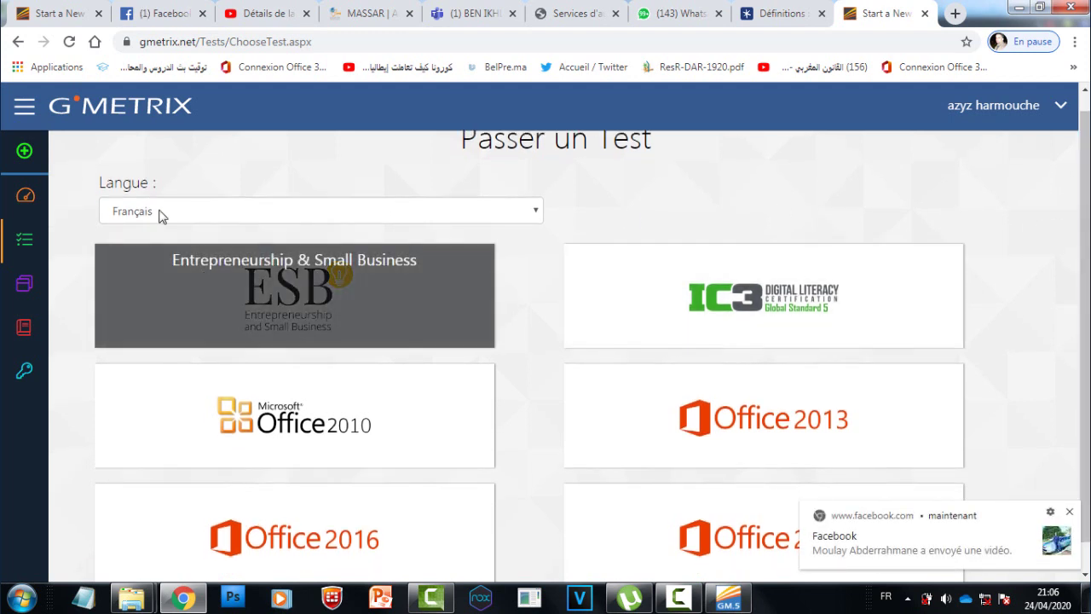
{"action": "left_click", "coordinate": [717, 307]}
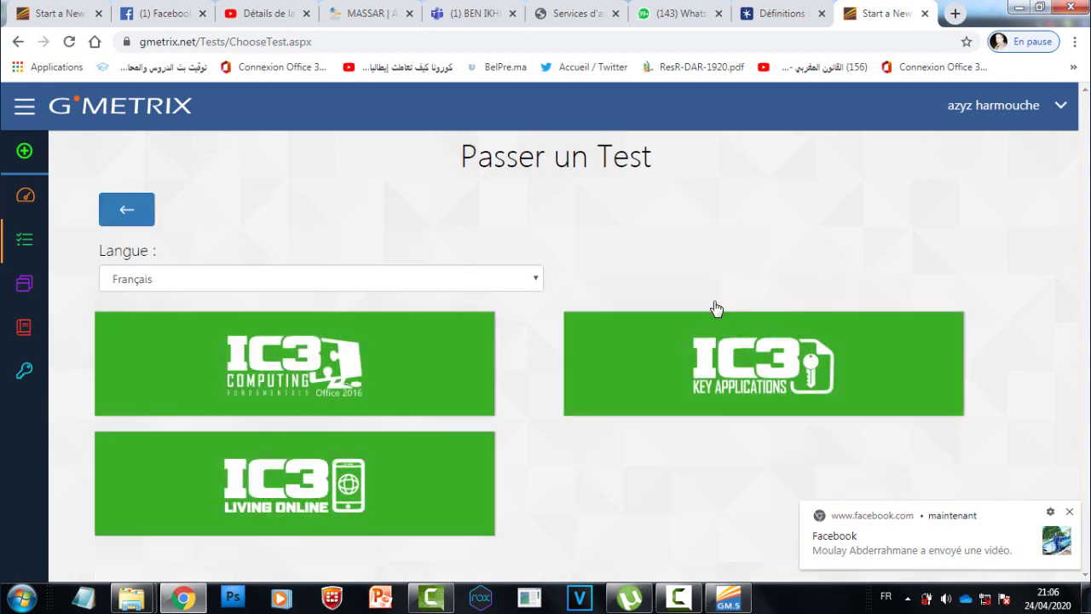
{"action": "left_click", "coordinate": [1069, 511]}
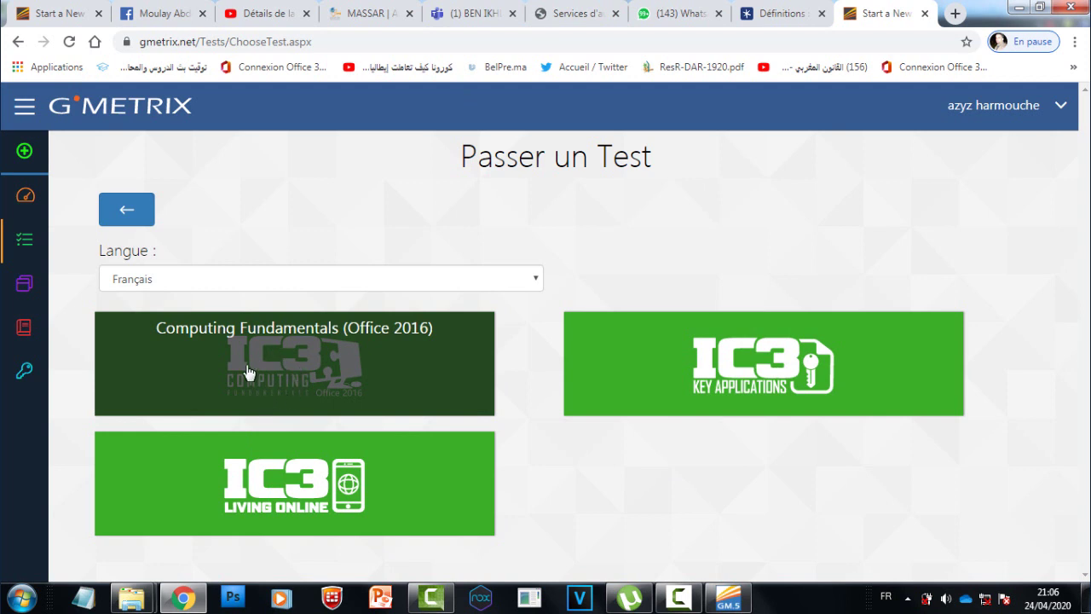
{"action": "left_click", "coordinate": [294, 358]}
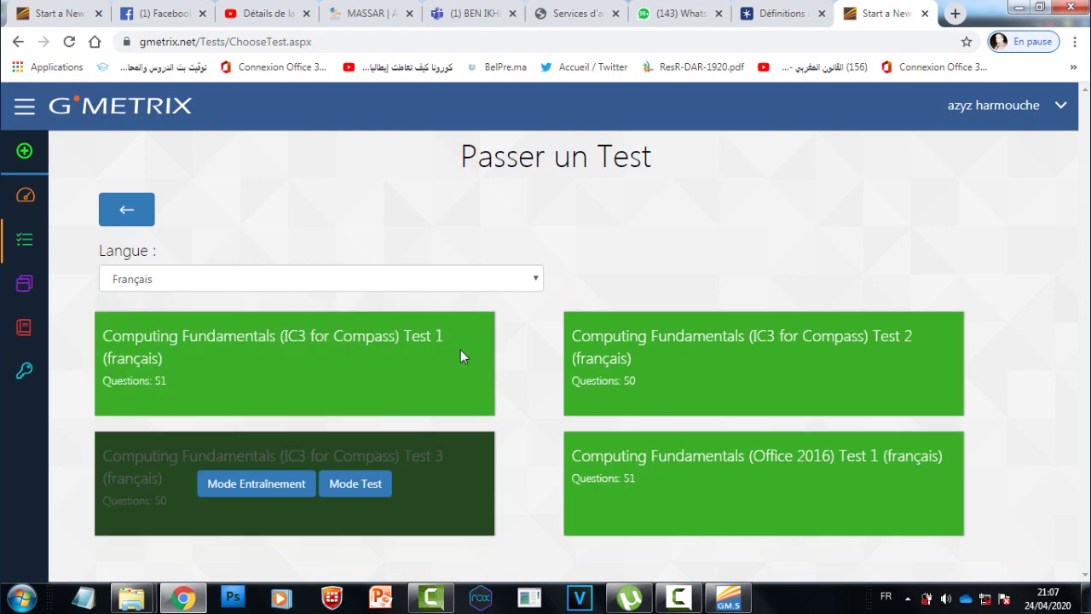
Step: Start a new Computing Fundamentals (IC3 for Compass) Test 1 (français) in test mode instead of resuming the saved one
{"action": "mouse_move", "coordinate": [260, 511]}
{"action": "mouse_move", "coordinate": [333, 413]}
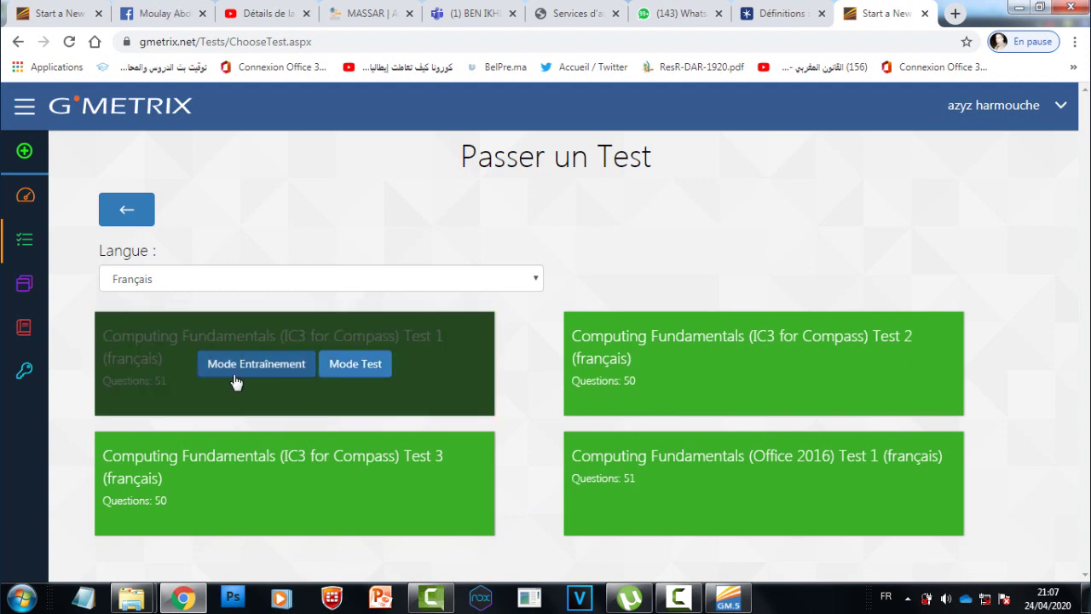
{"action": "left_click", "coordinate": [359, 372]}
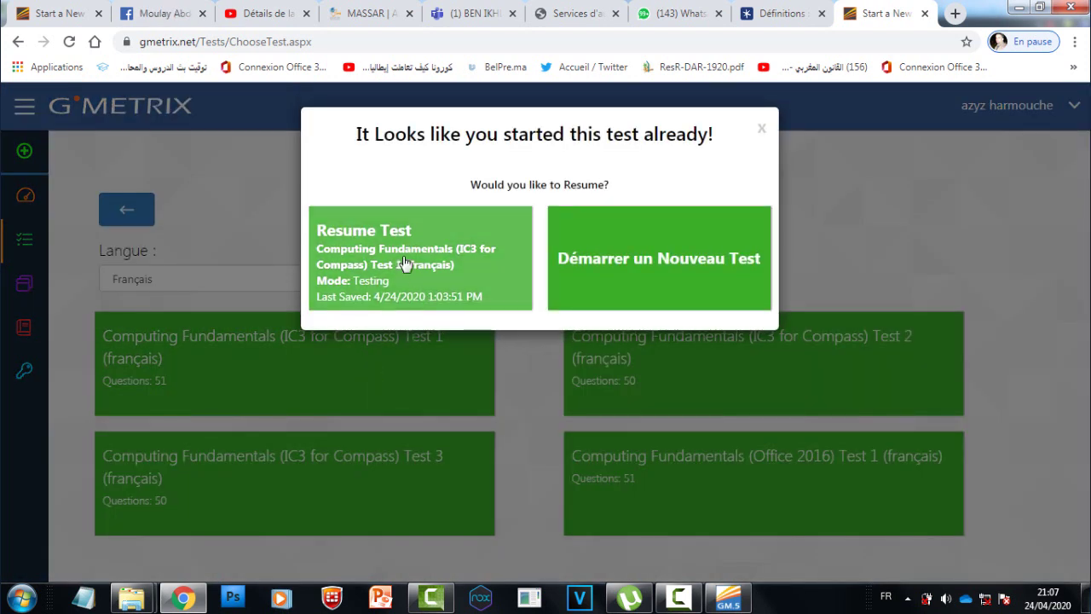
{"action": "left_click", "coordinate": [622, 267]}
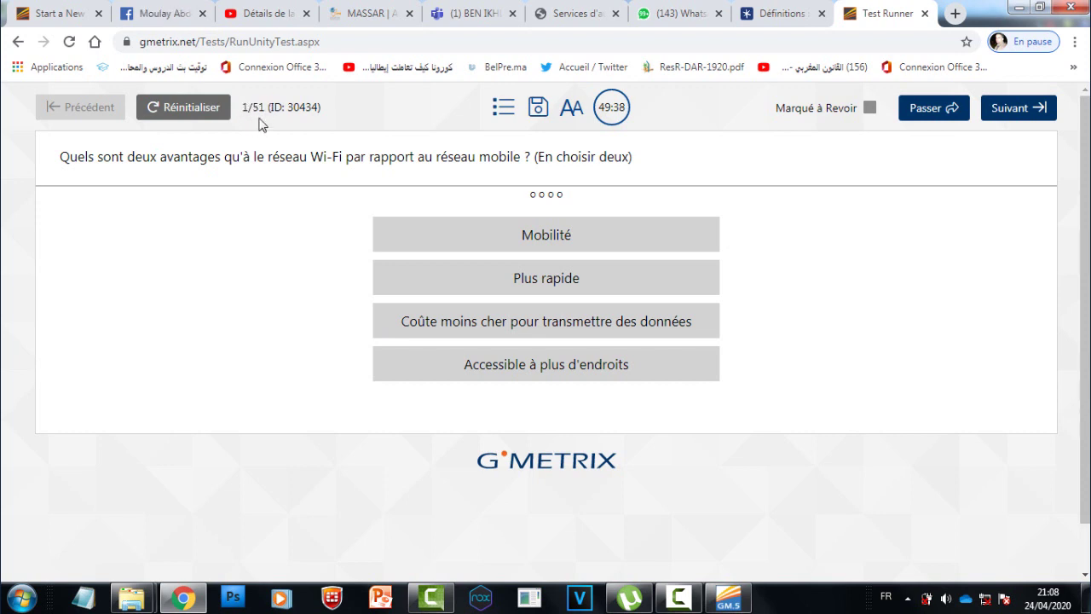
Step: Examine the test's question list with IDs and answer statuses through to the last question, and close it
{"action": "left_click", "coordinate": [503, 108]}
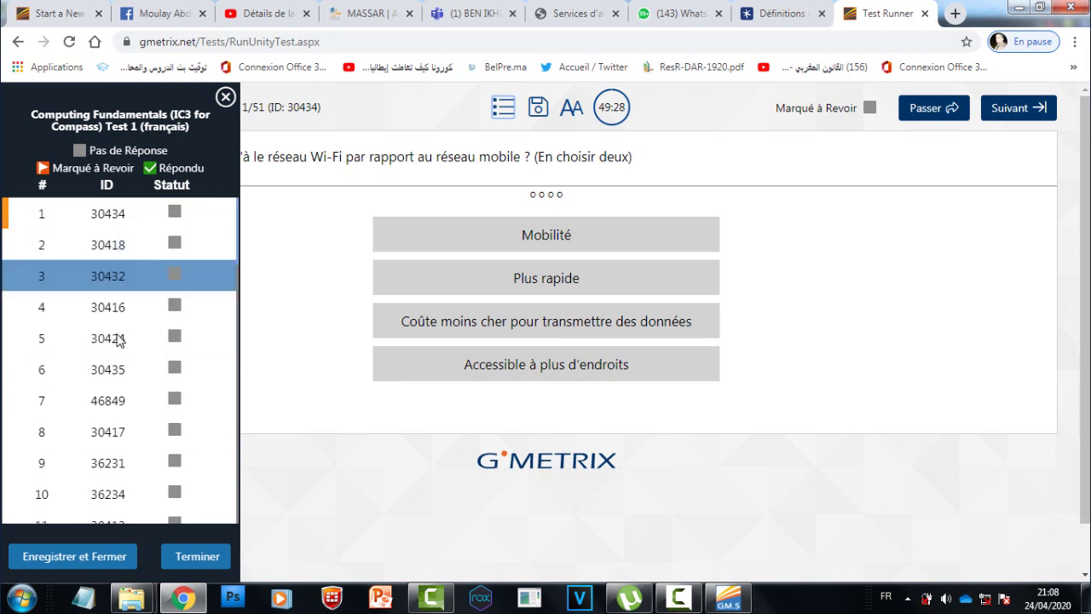
{"action": "scroll", "coordinate": [199, 413], "scroll_direction": "down", "scroll_amount": 8}
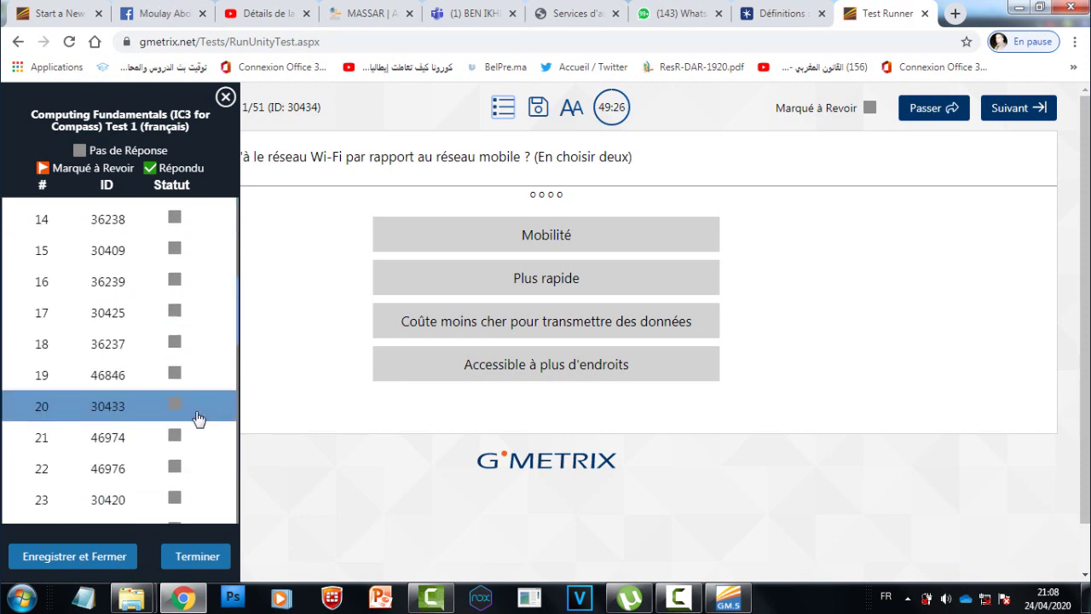
{"action": "scroll", "coordinate": [200, 420], "scroll_direction": "down", "scroll_amount": 6}
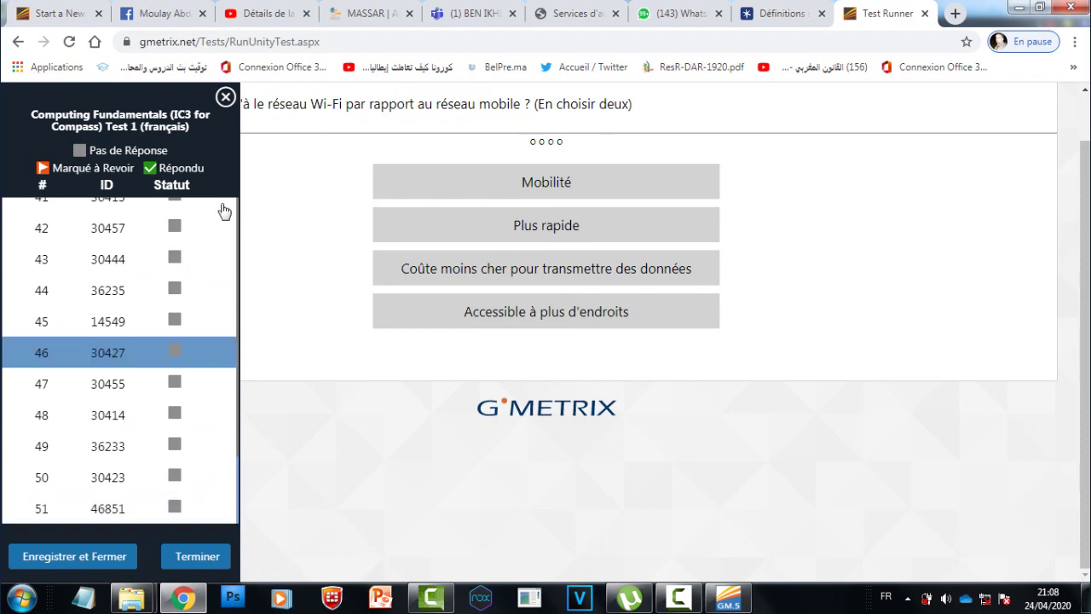
{"action": "left_click", "coordinate": [226, 96]}
{"action": "scroll", "coordinate": [454, 185], "scroll_direction": "up", "scroll_amount": 1}
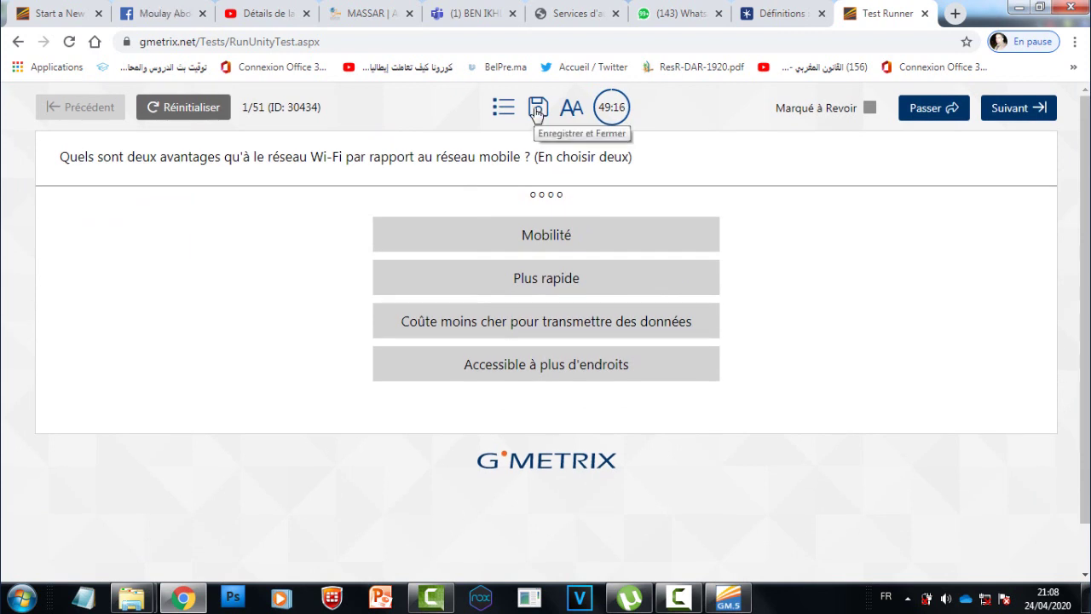
Step: Enlarge the question text and mark question 1 for review
{"action": "left_click", "coordinate": [576, 117]}
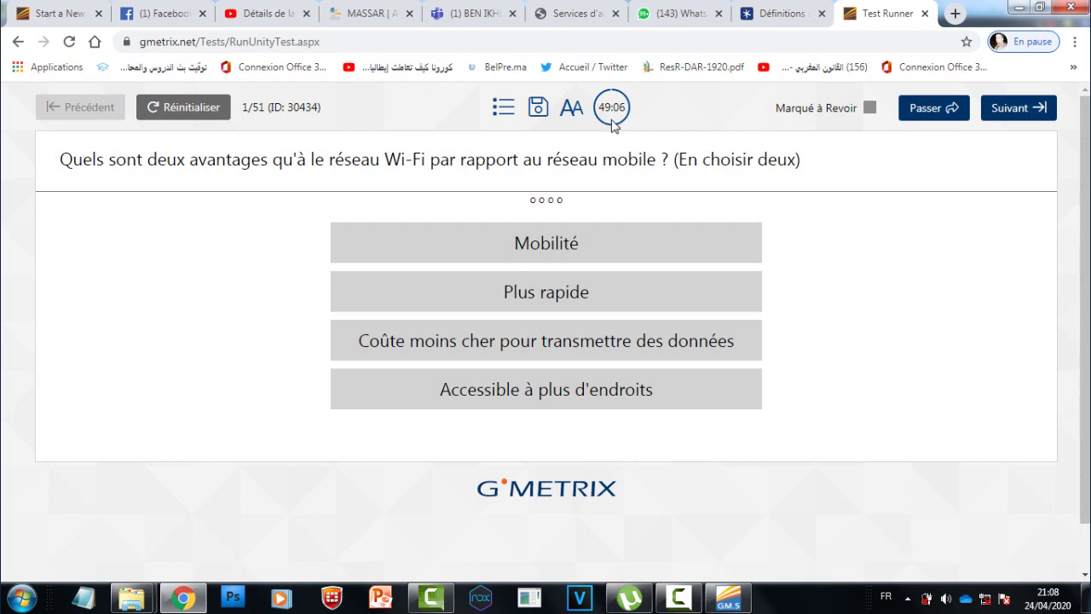
{"action": "left_click", "coordinate": [857, 120]}
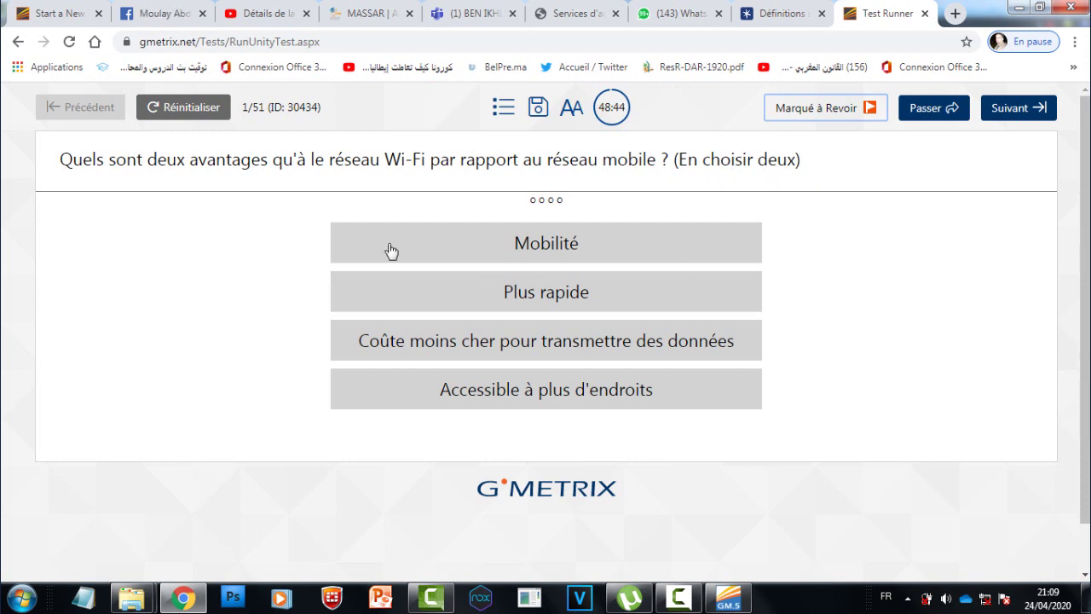
Step: Answer question 1 with Plus rapide and Accessible à plus d'endroits, and advance to question 2
{"action": "left_click", "coordinate": [476, 302]}
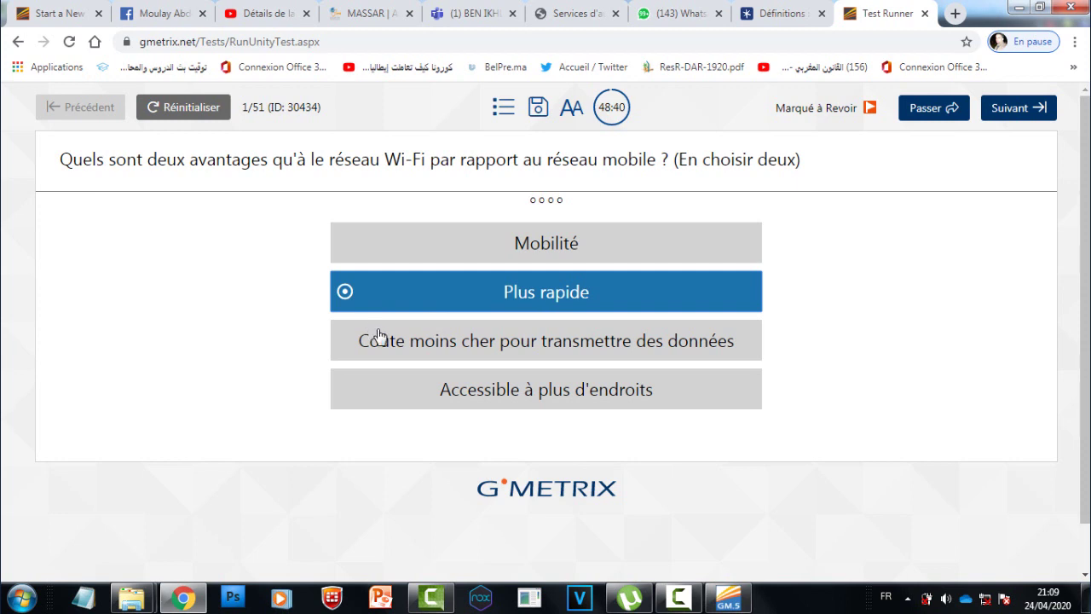
{"action": "left_click", "coordinate": [499, 394]}
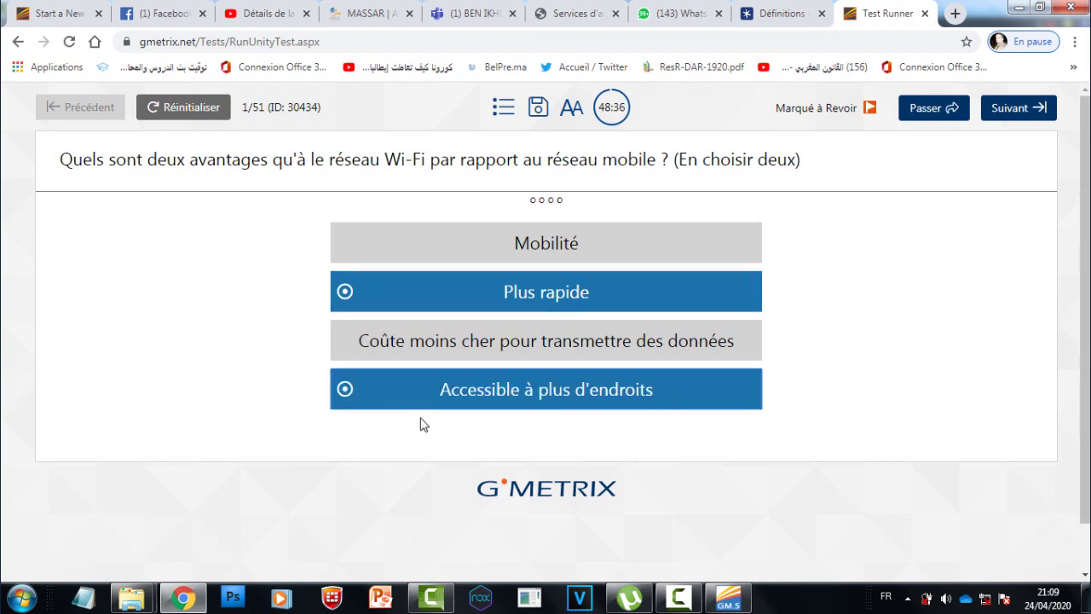
{"action": "left_click", "coordinate": [1027, 119]}
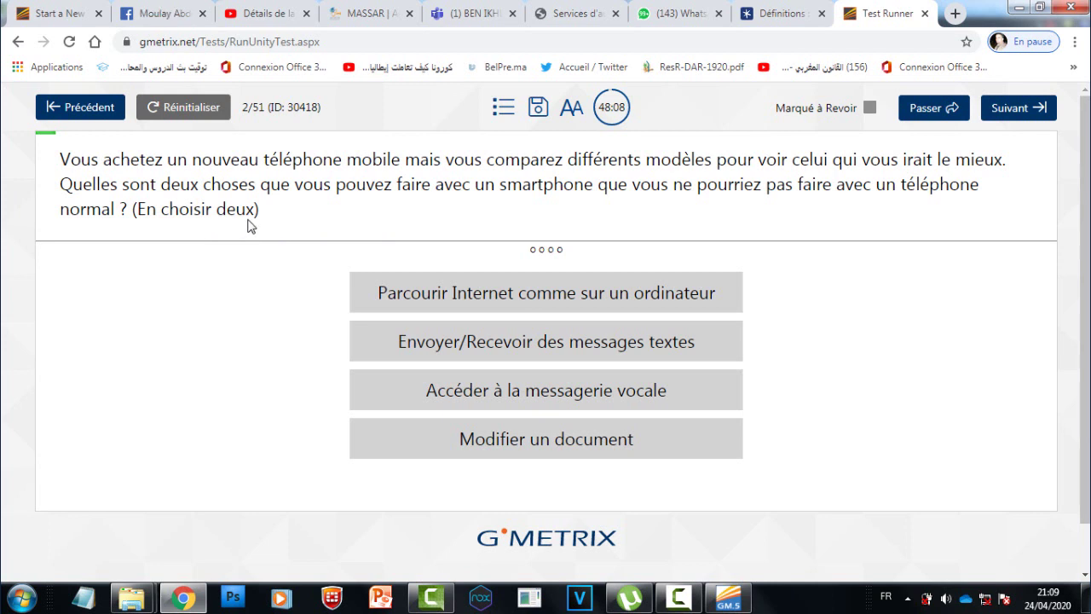
Step: Answer question 2 with Envoyer/Recevoir des messages textes and Modifier un document, and question 3 with Alimentation and Affichage
{"action": "left_click", "coordinate": [504, 356]}
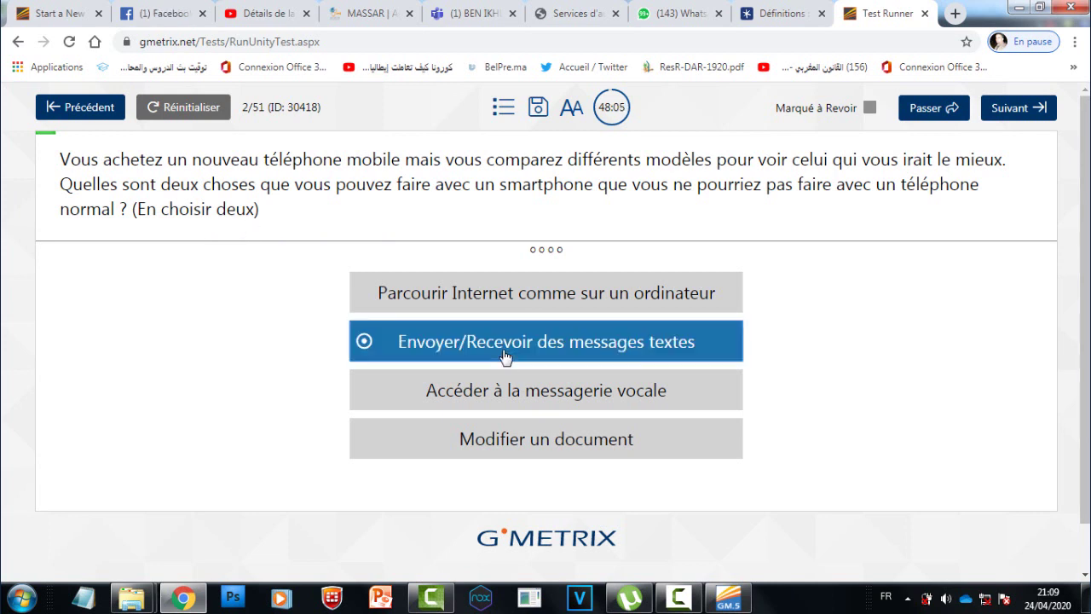
{"action": "left_click", "coordinate": [482, 437]}
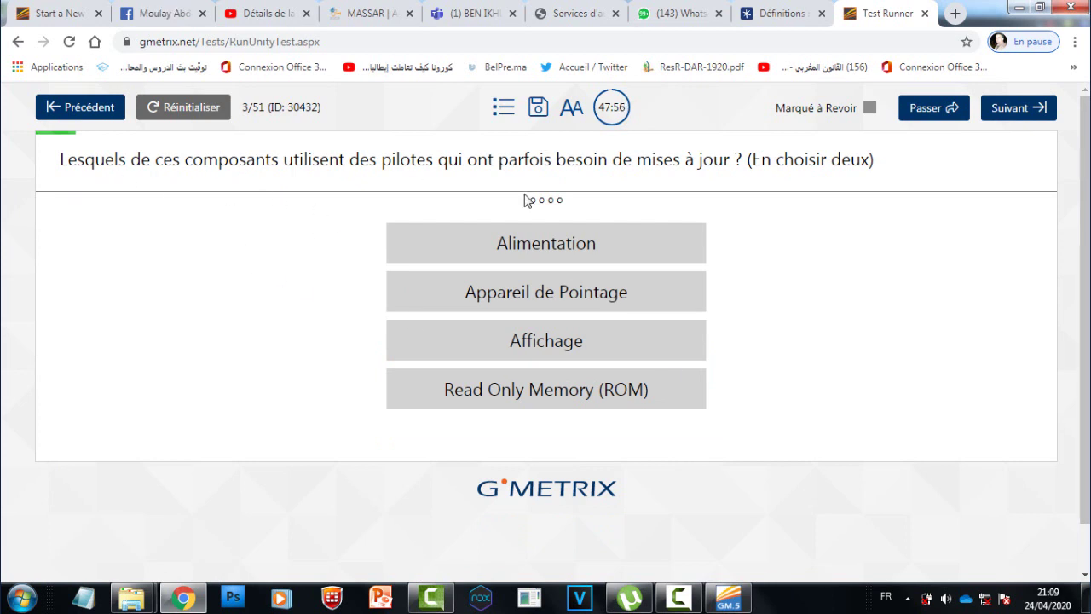
{"action": "left_click", "coordinate": [535, 256]}
{"action": "left_click", "coordinate": [568, 350]}
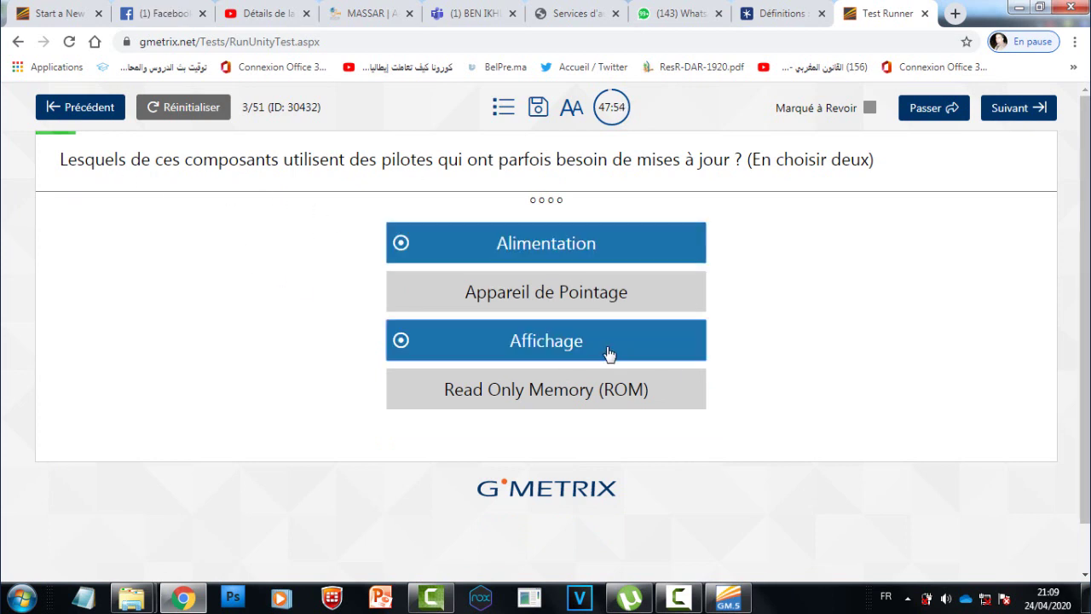
Step: Advance to question 4, and save and close the Computing Fundamentals test
{"action": "left_click", "coordinate": [1011, 114]}
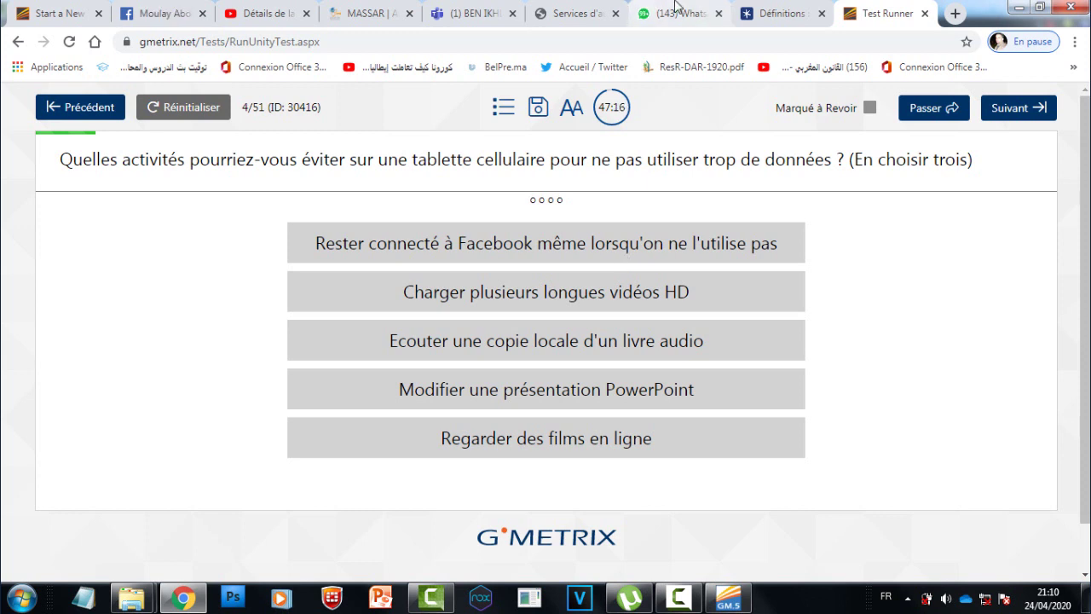
{"action": "left_click", "coordinate": [537, 107]}
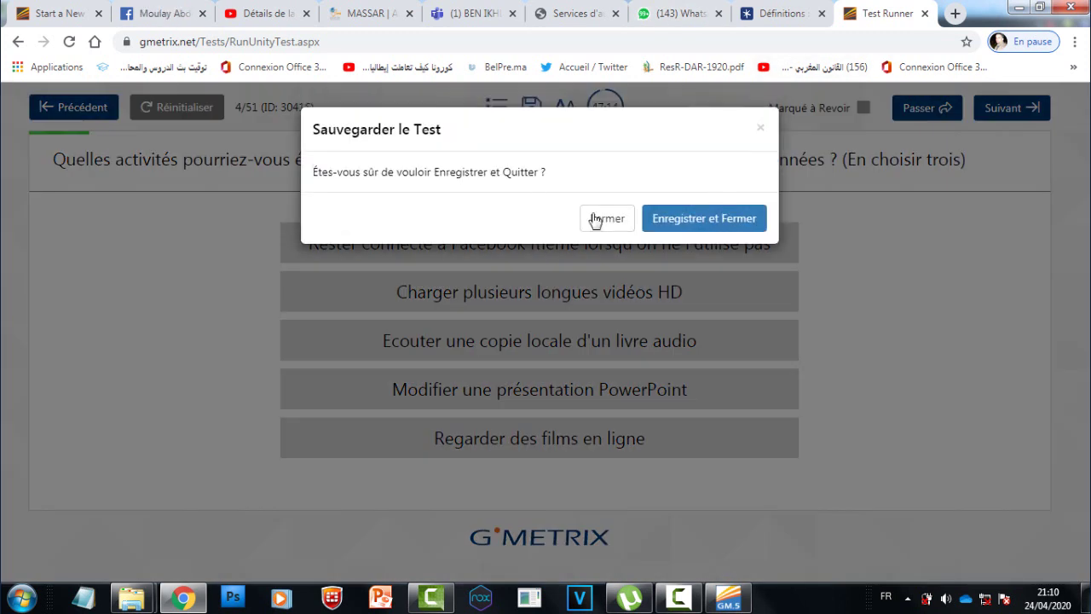
{"action": "left_click", "coordinate": [682, 226]}
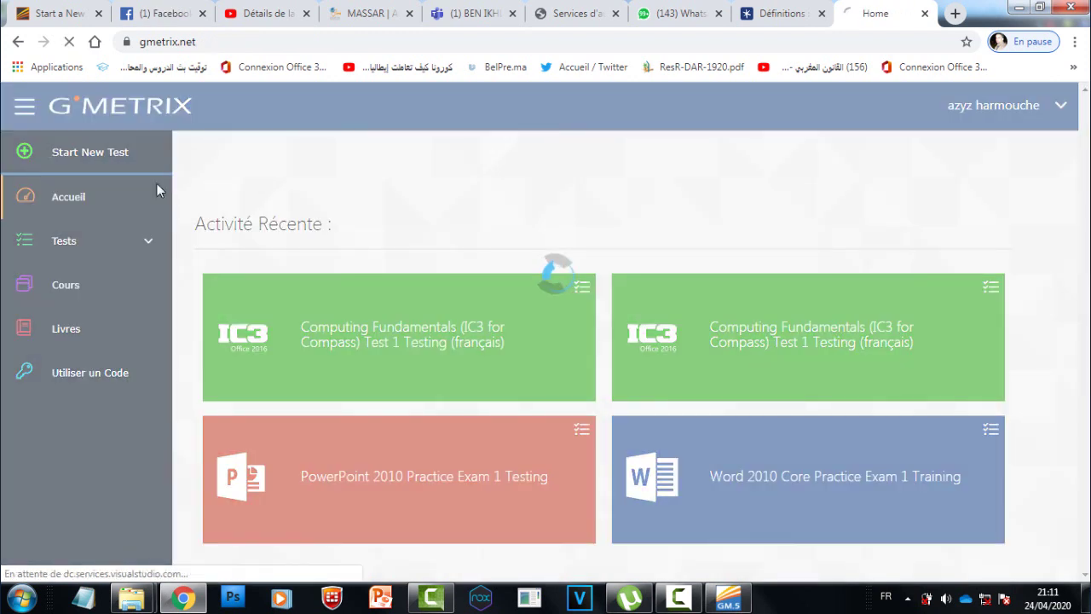
Step: Open the selection page for a new test and set the test language to Arabic
{"action": "left_click", "coordinate": [375, 307]}
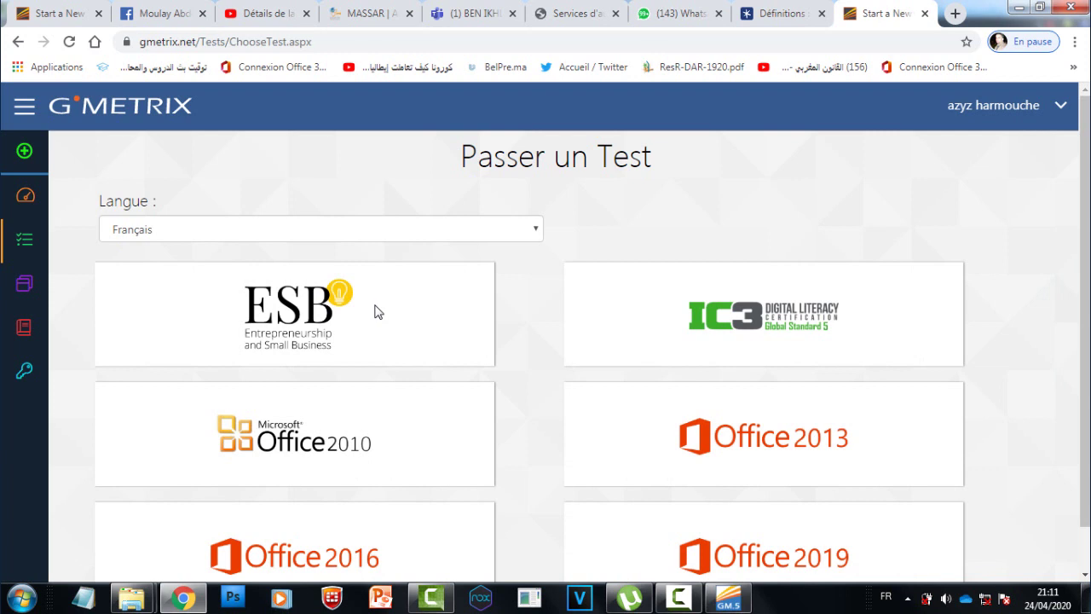
{"action": "scroll", "coordinate": [377, 311], "scroll_direction": "down", "scroll_amount": 1}
{"action": "left_click", "coordinate": [247, 193]}
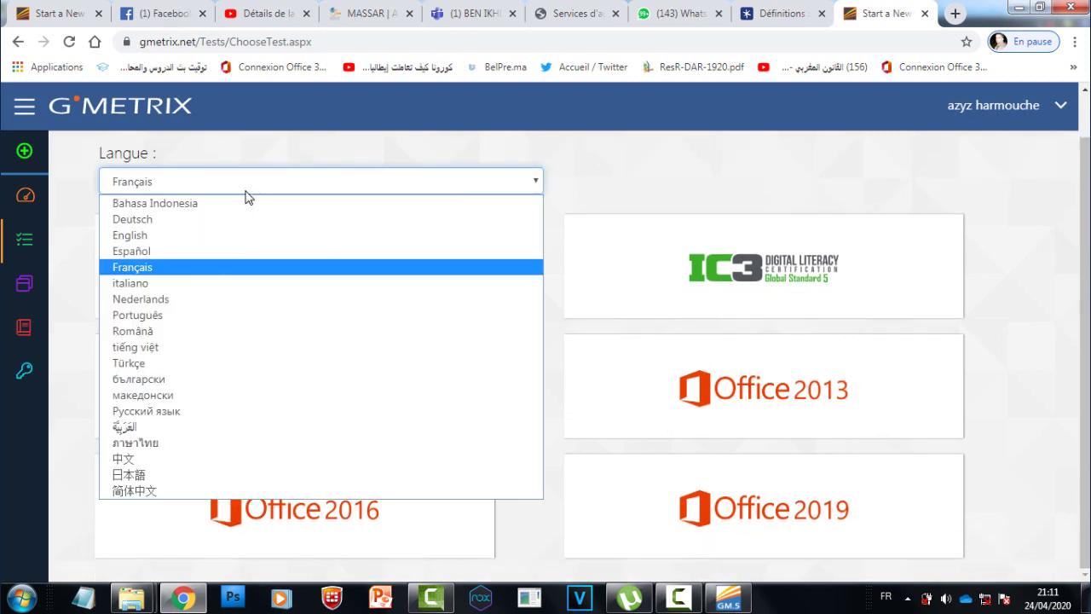
{"action": "left_click", "coordinate": [157, 426]}
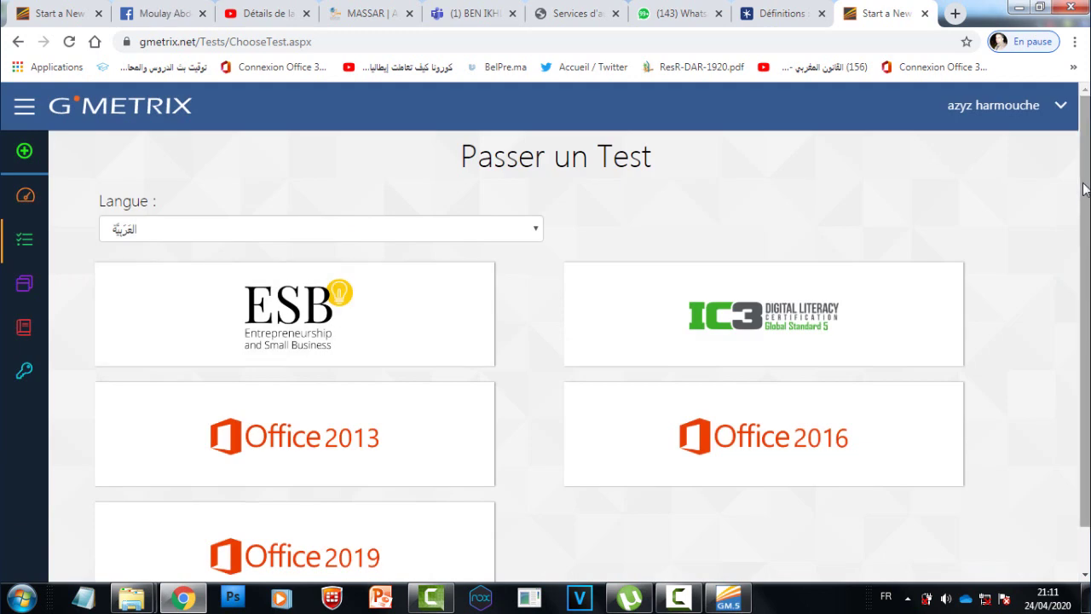
Step: Launch the Office 2013 Word 2013 Core Practice Exam 1 (Arabic) in test mode, and decline opening the external application
{"action": "scroll", "coordinate": [1085, 189], "scroll_direction": "down", "scroll_amount": 1}
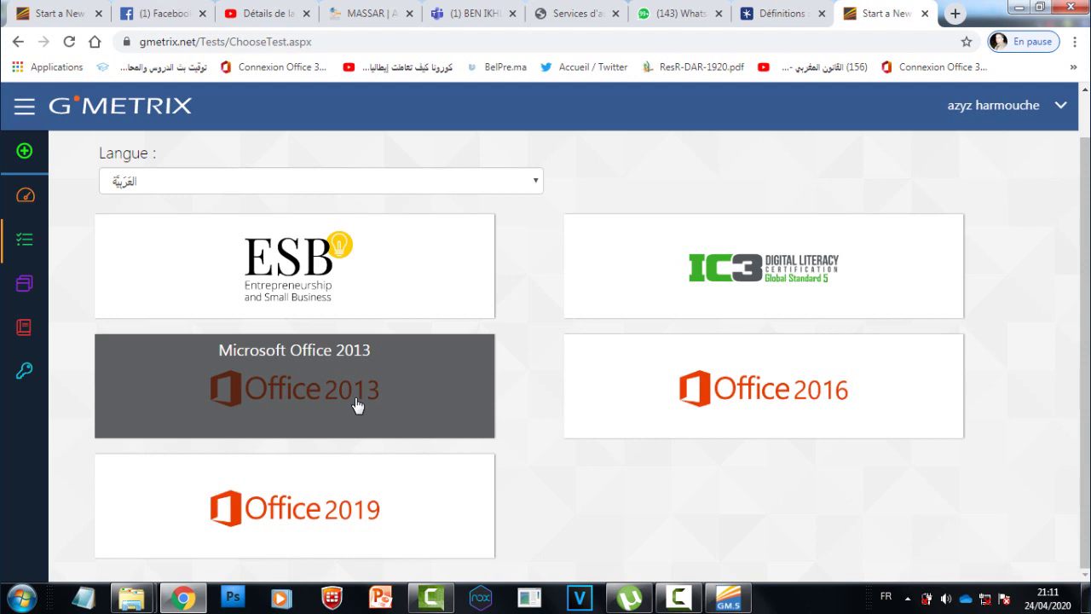
{"action": "left_click", "coordinate": [354, 396]}
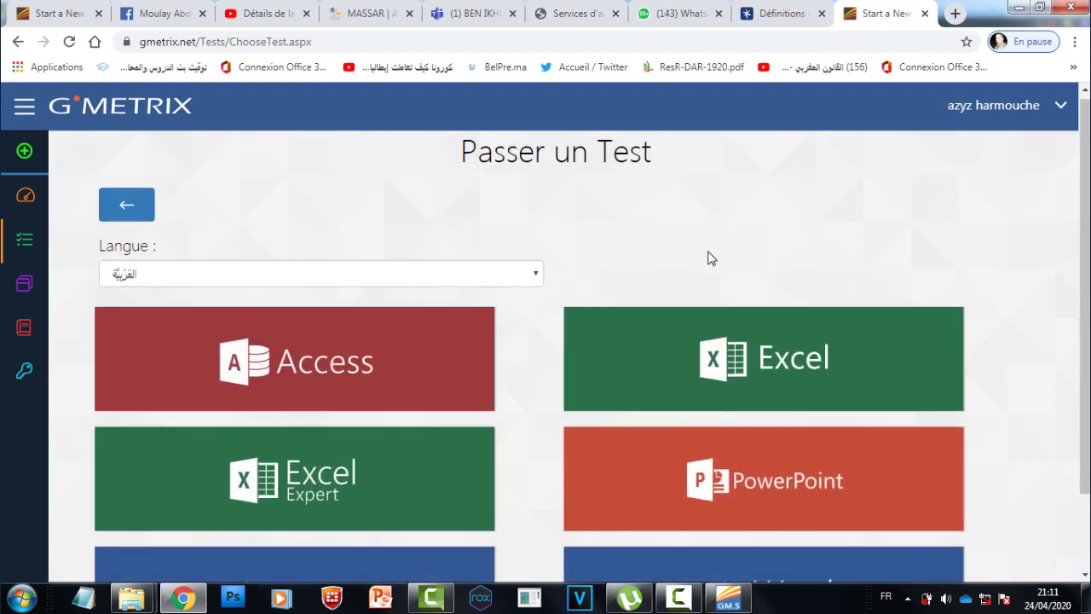
{"action": "scroll", "coordinate": [708, 258], "scroll_direction": "down", "scroll_amount": 2}
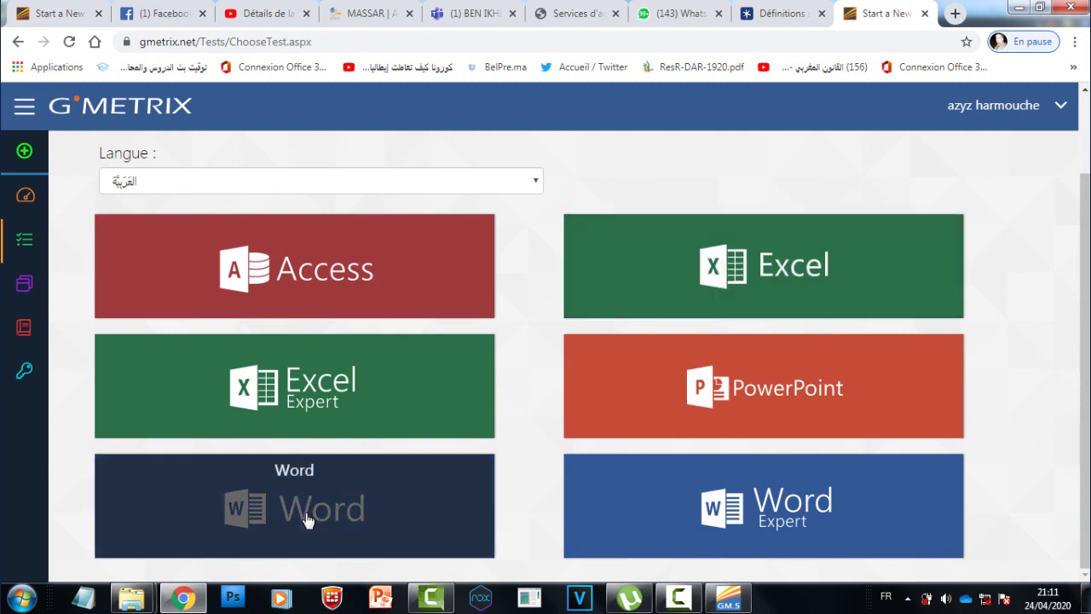
{"action": "left_click", "coordinate": [306, 520]}
{"action": "mouse_move", "coordinate": [366, 349]}
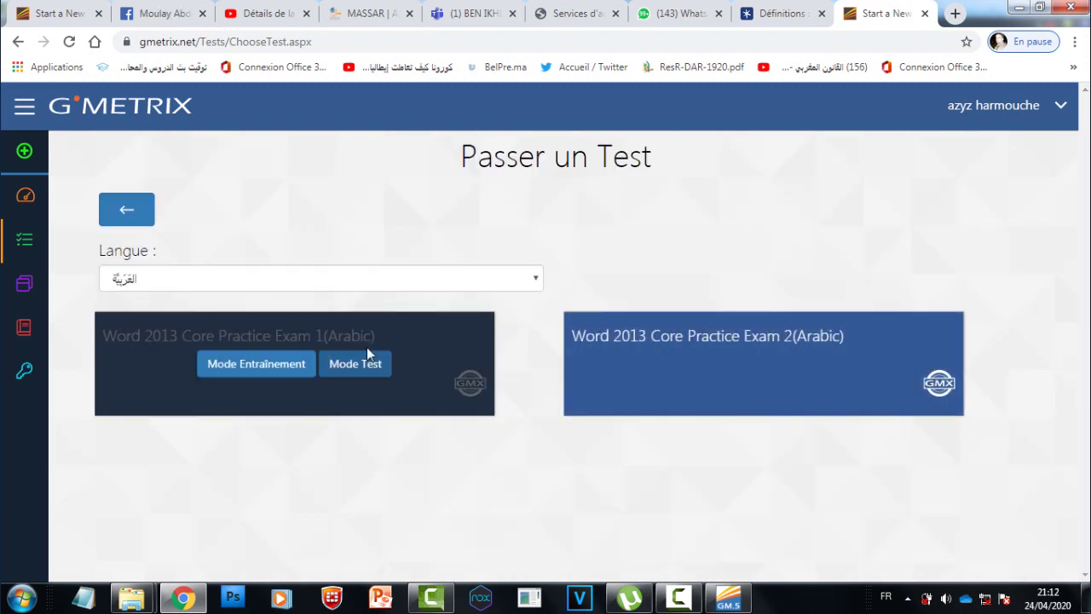
{"action": "left_click", "coordinate": [357, 366]}
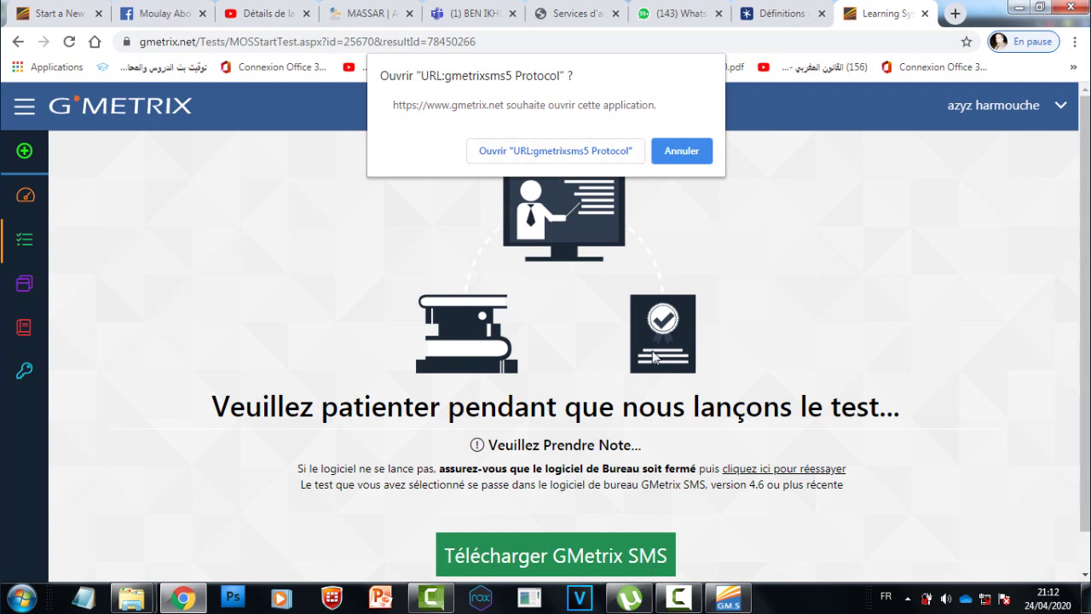
{"action": "left_click", "coordinate": [681, 152]}
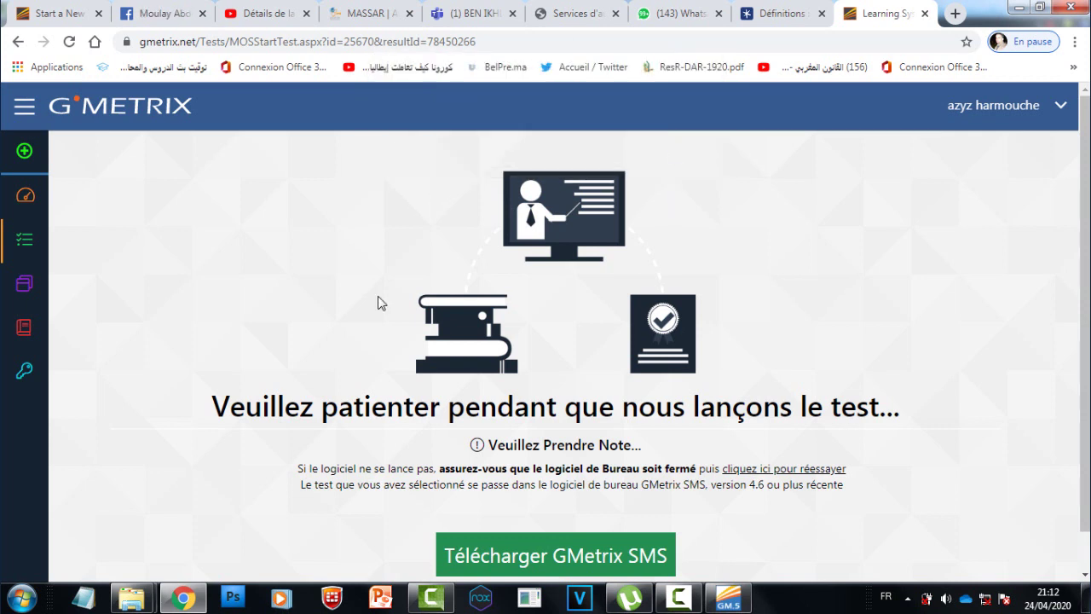
Step: Switch to the GMetrix SMS desktop app to view its home screen, and return to the Chrome browser
{"action": "left_click", "coordinate": [730, 600]}
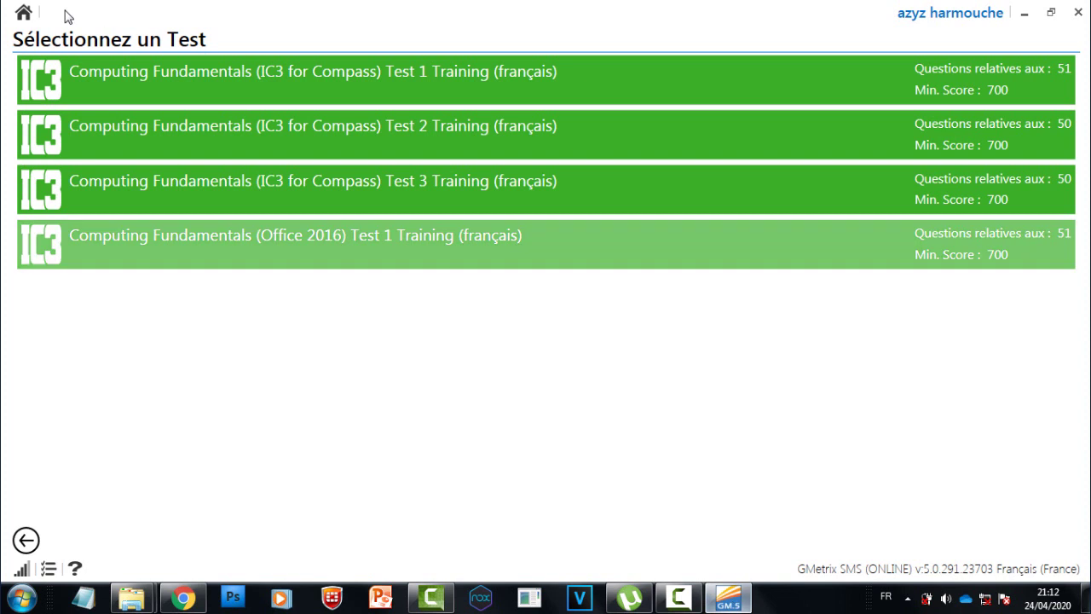
{"action": "left_click", "coordinate": [23, 12]}
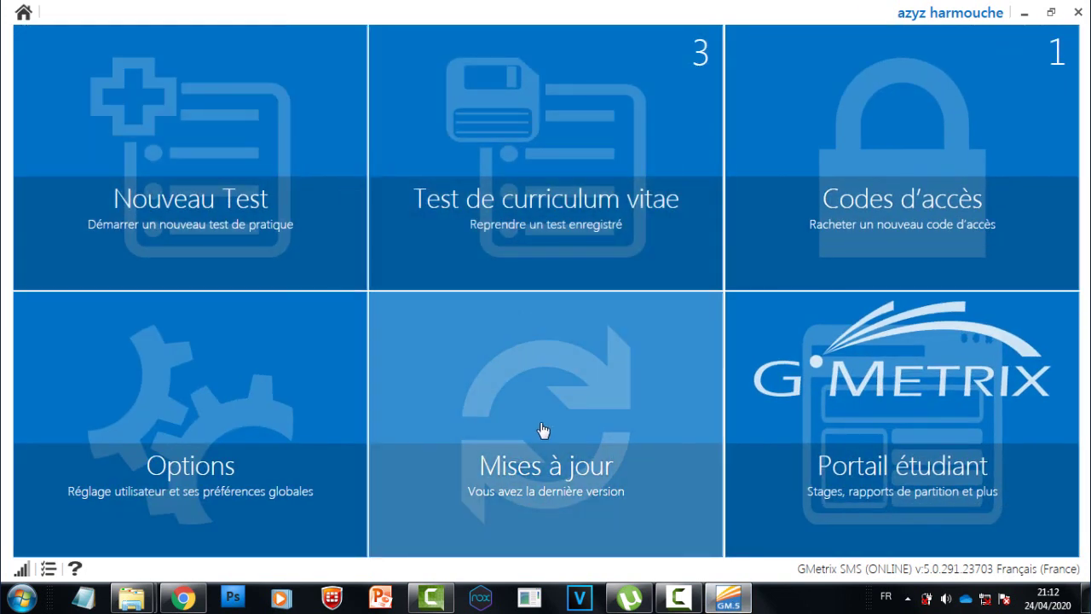
{"action": "left_click", "coordinate": [186, 600]}
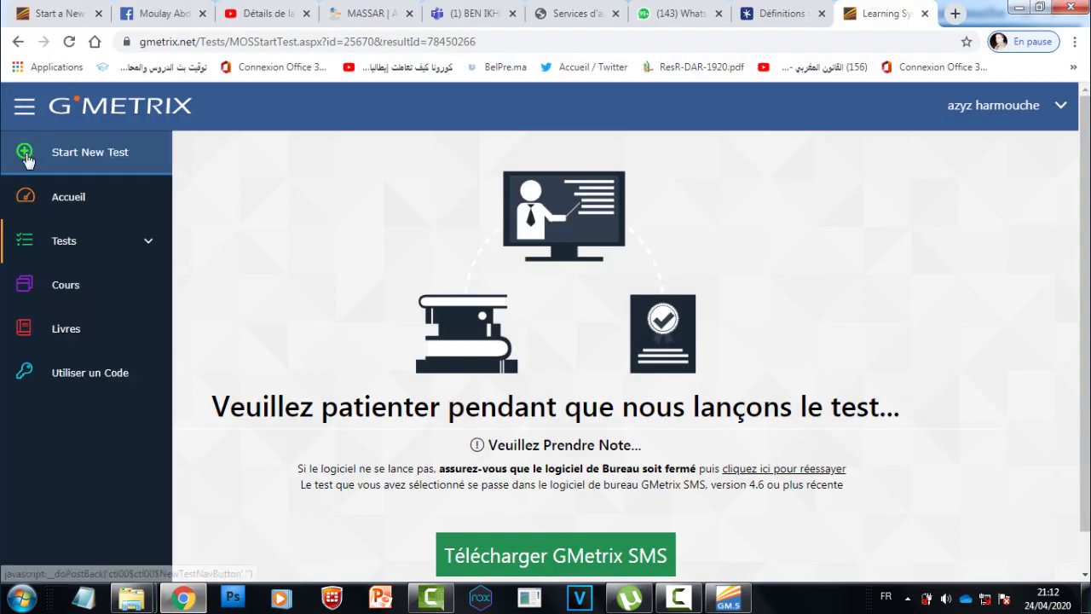
Step: Start a new IC3 GS5 Key Applications (Office 2013) Test 1 (Arabic) in test mode
{"action": "left_click", "coordinate": [25, 154]}
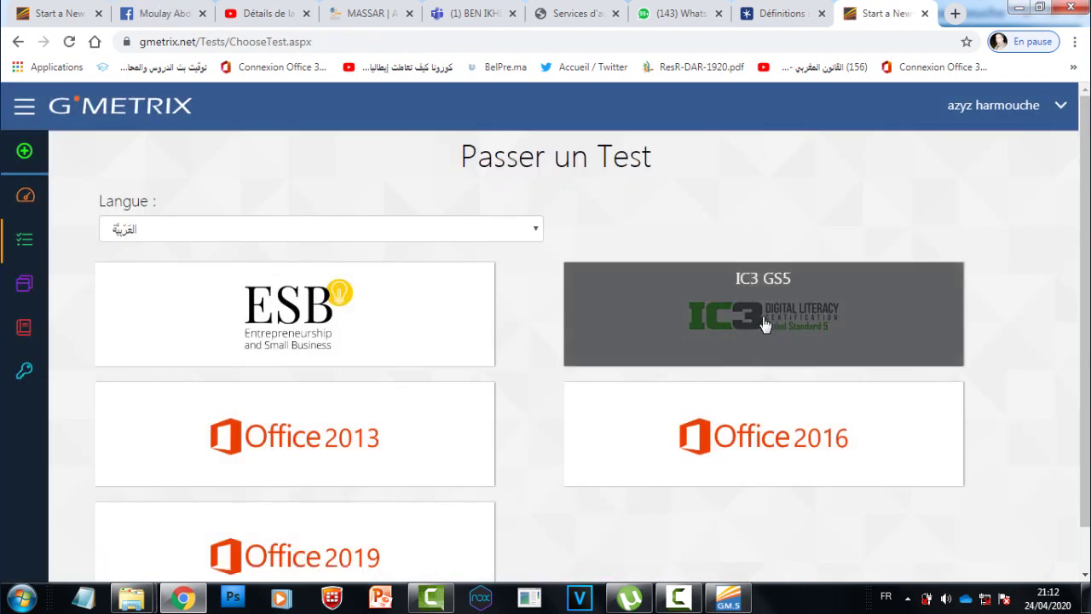
{"action": "left_click", "coordinate": [763, 322]}
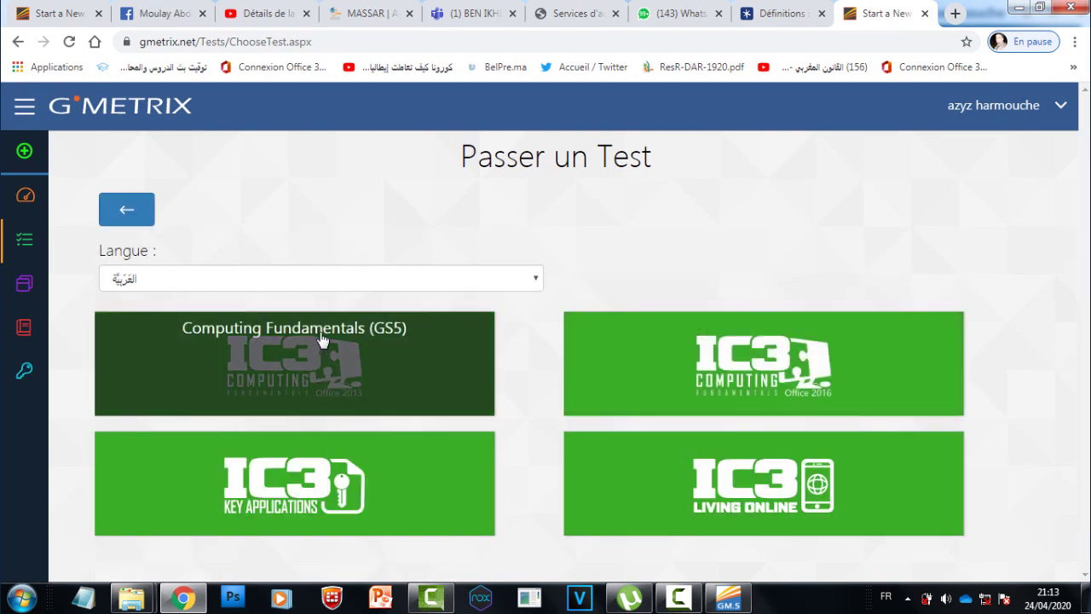
{"action": "left_click", "coordinate": [282, 489]}
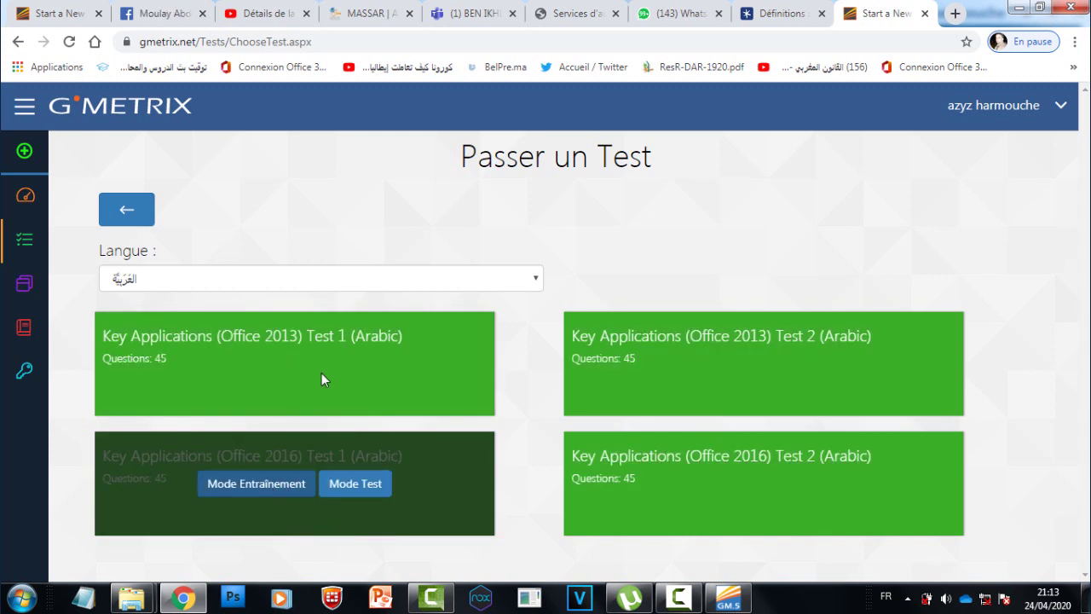
{"action": "mouse_move", "coordinate": [377, 371]}
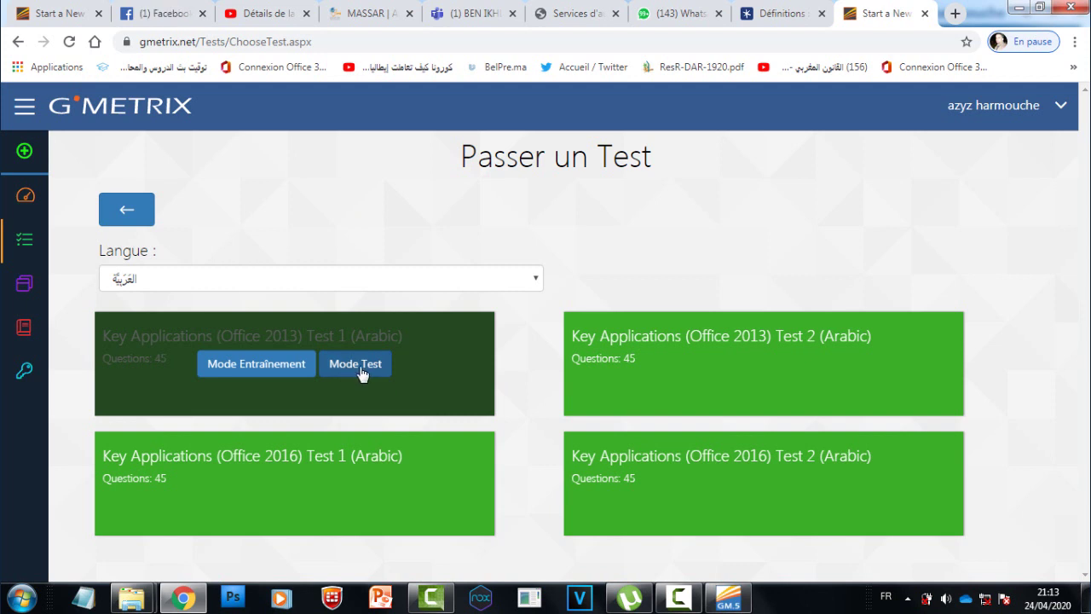
{"action": "left_click", "coordinate": [364, 372]}
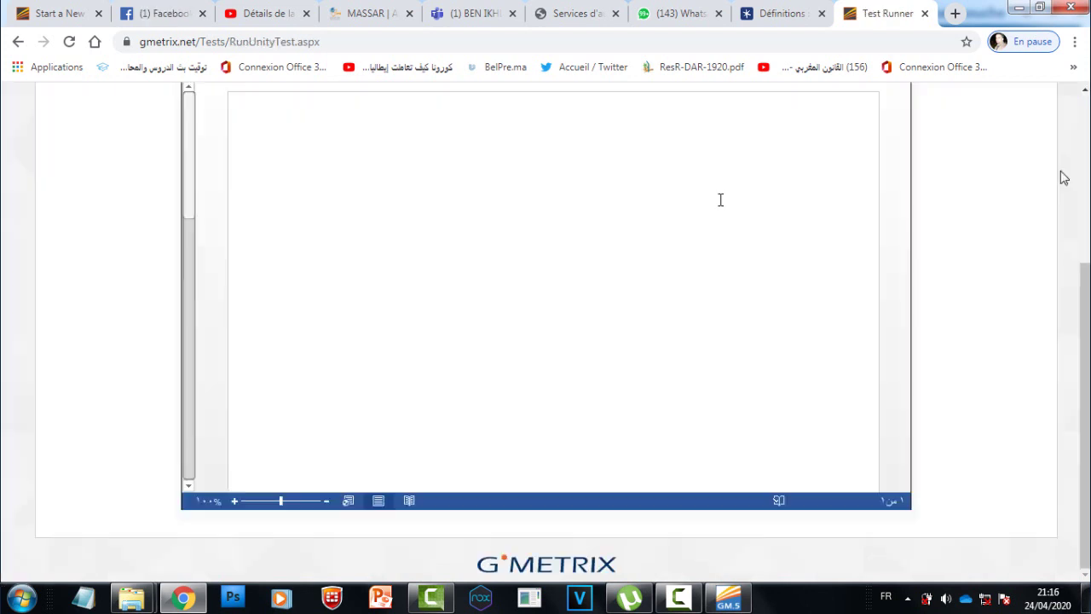
Step: Answer question 2 with بيانات and advance to question 3
{"action": "scroll", "coordinate": [720, 199], "scroll_direction": "up", "scroll_amount": 3}
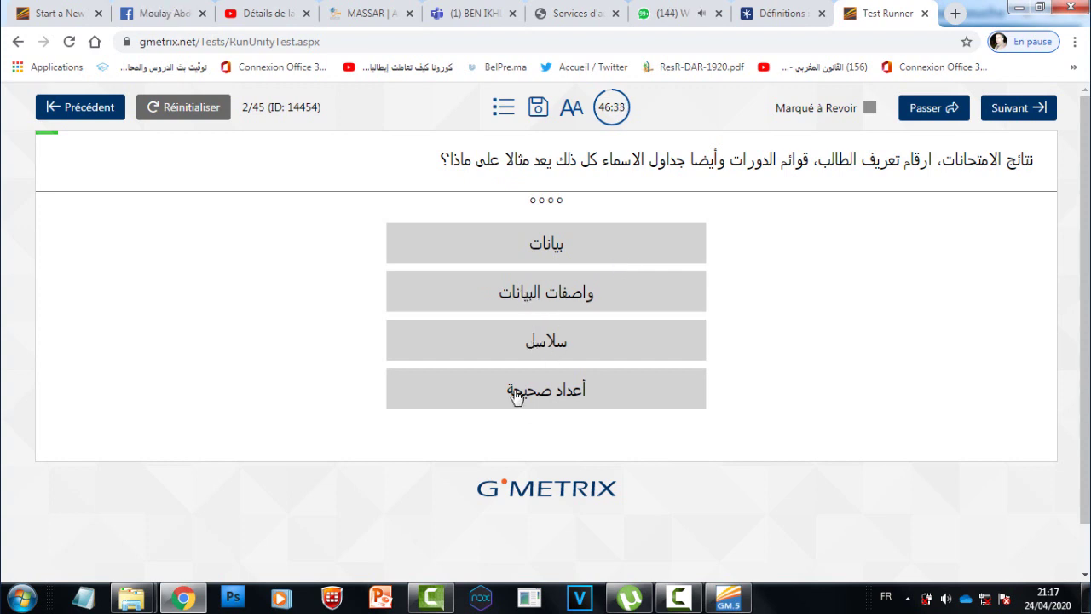
{"action": "left_click", "coordinate": [573, 243]}
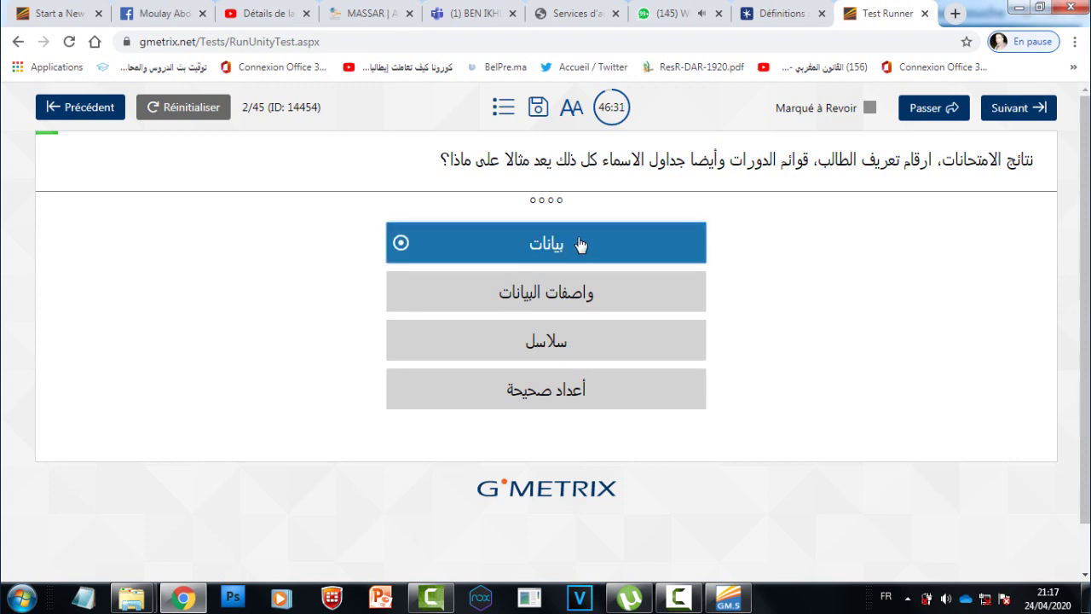
{"action": "left_click", "coordinate": [1033, 108]}
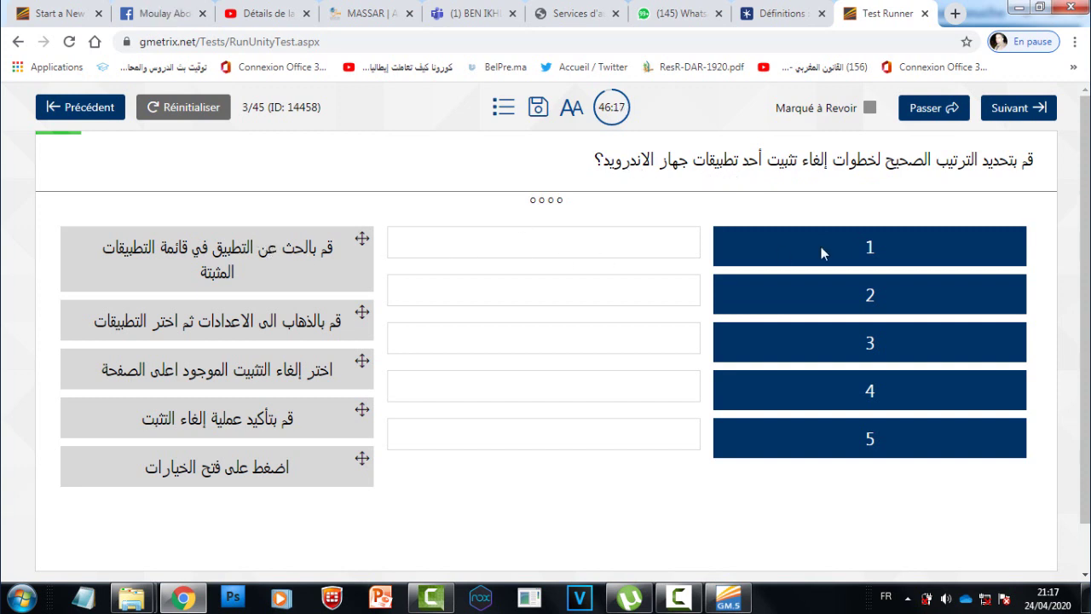
Step: Place the app search, settings and uninstall confirmation answers in slots 1, 2 and 4 of question 3, and save and close the test
{"action": "left_click_drag", "start_coordinate": [341, 243], "coordinate": [597, 252]}
{"action": "left_click_drag", "start_coordinate": [311, 327], "coordinate": [591, 334]}
{"action": "left_click_drag", "start_coordinate": [287, 415], "coordinate": [522, 421]}
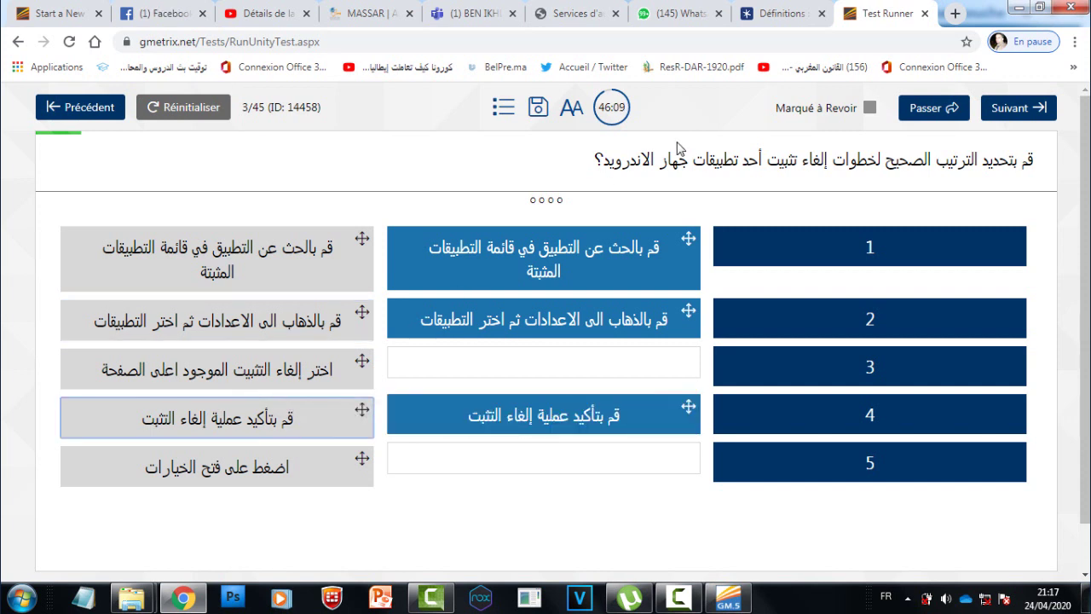
{"action": "left_click", "coordinate": [538, 108]}
{"action": "left_click", "coordinate": [682, 225]}
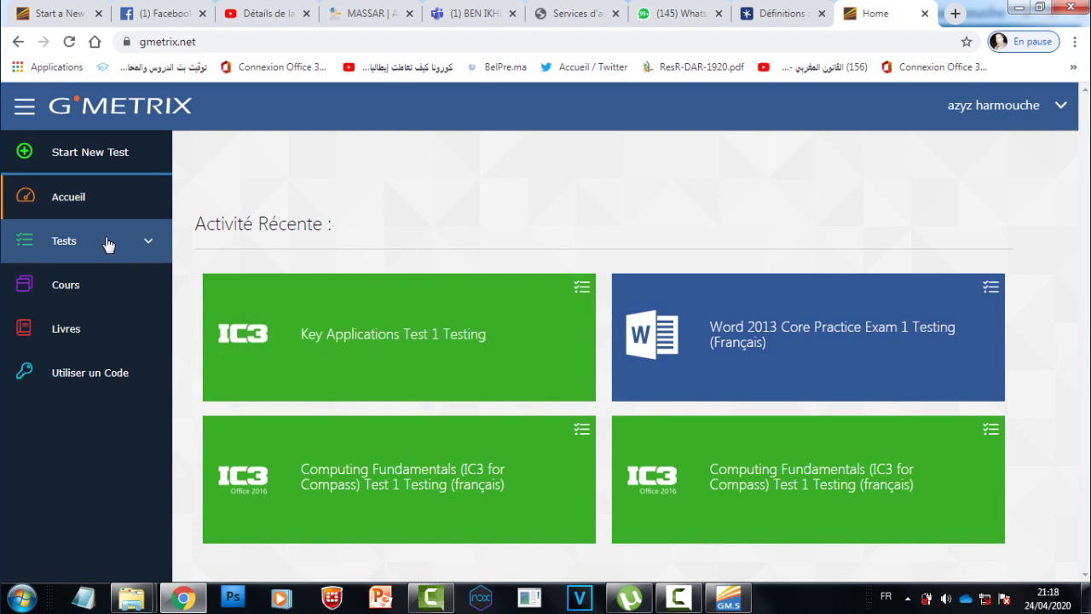
Step: Open the list of saved tests and examine its choices for the number of tests per page
{"action": "left_click", "coordinate": [70, 200]}
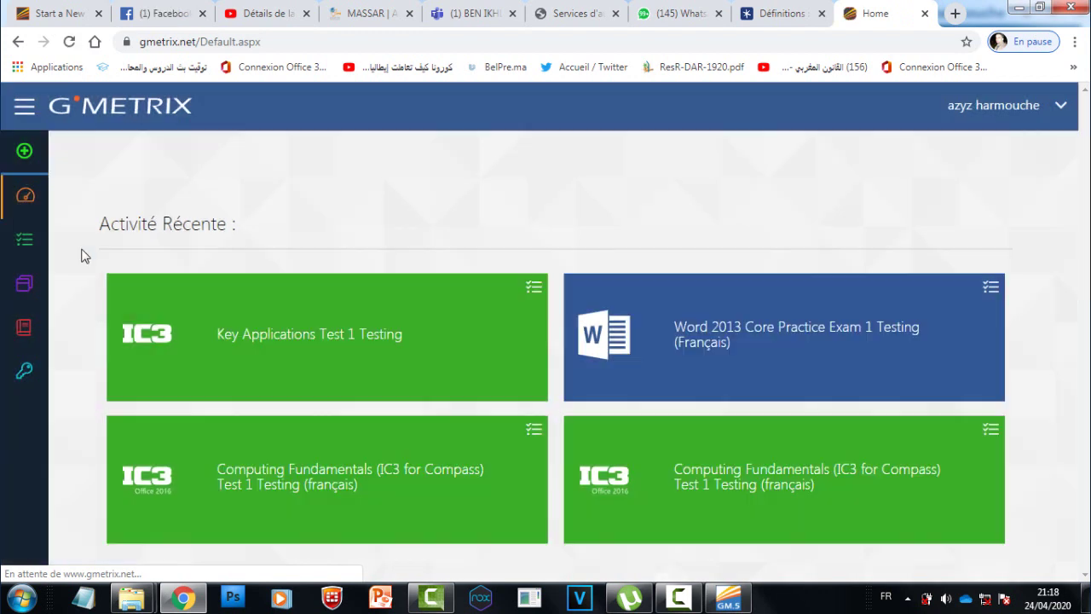
{"action": "left_click", "coordinate": [66, 247]}
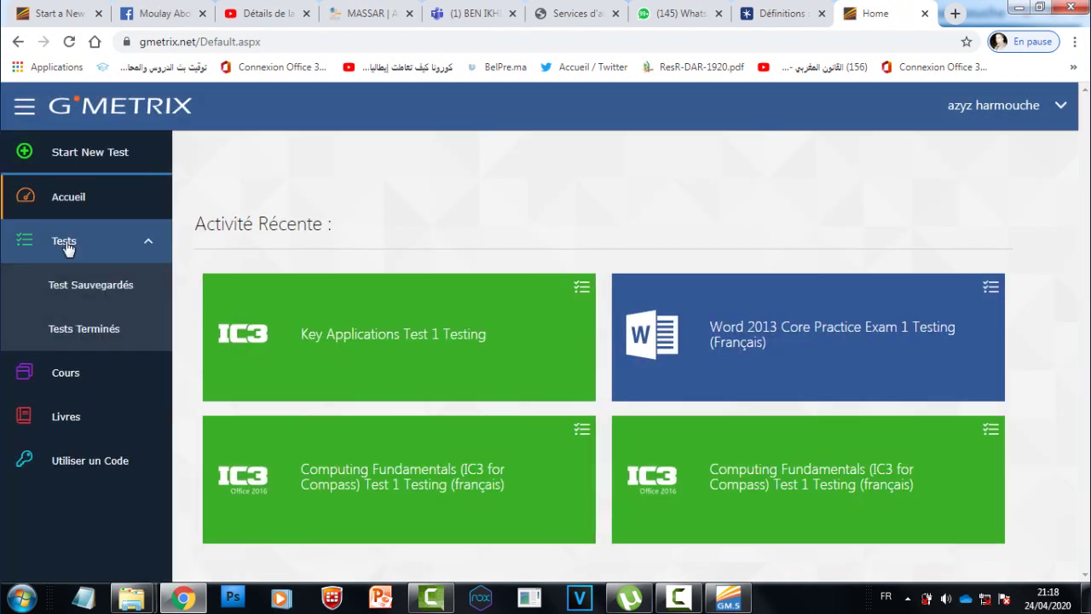
{"action": "left_click", "coordinate": [108, 292]}
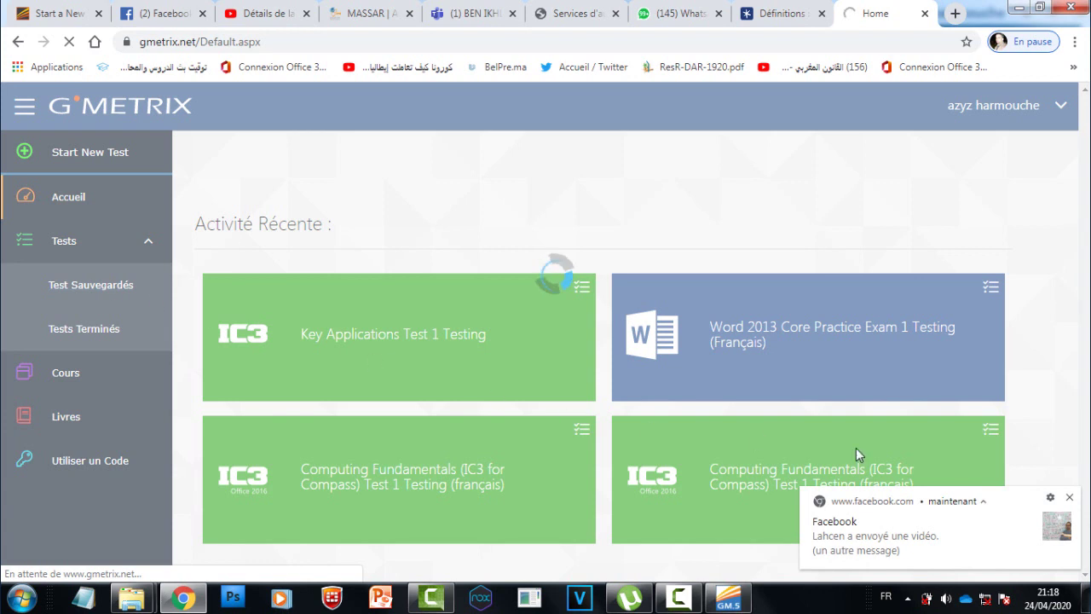
{"action": "left_click", "coordinate": [1071, 498]}
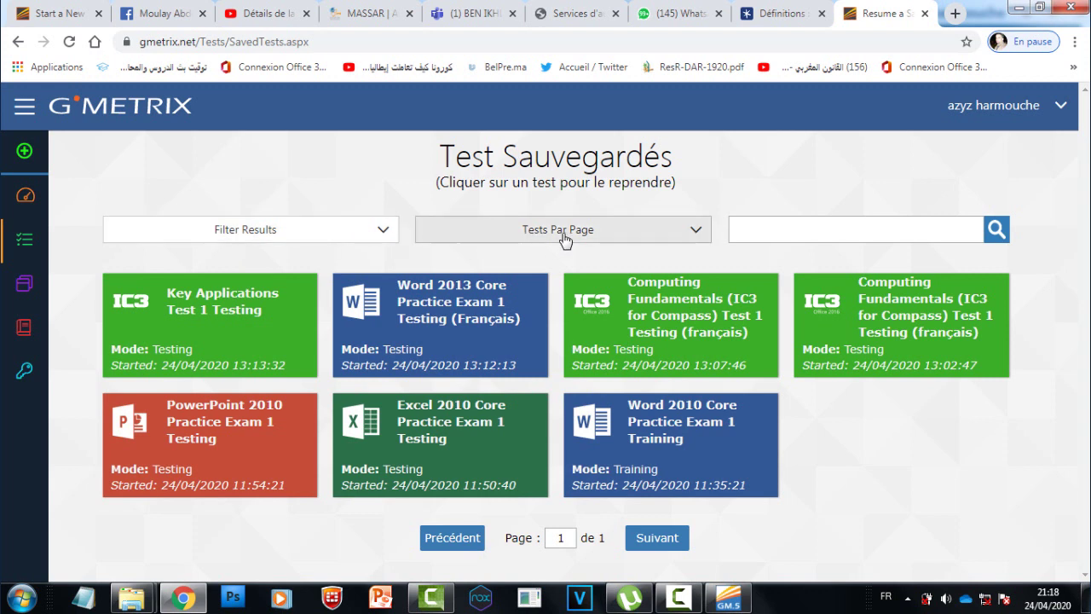
{"action": "left_click", "coordinate": [641, 238]}
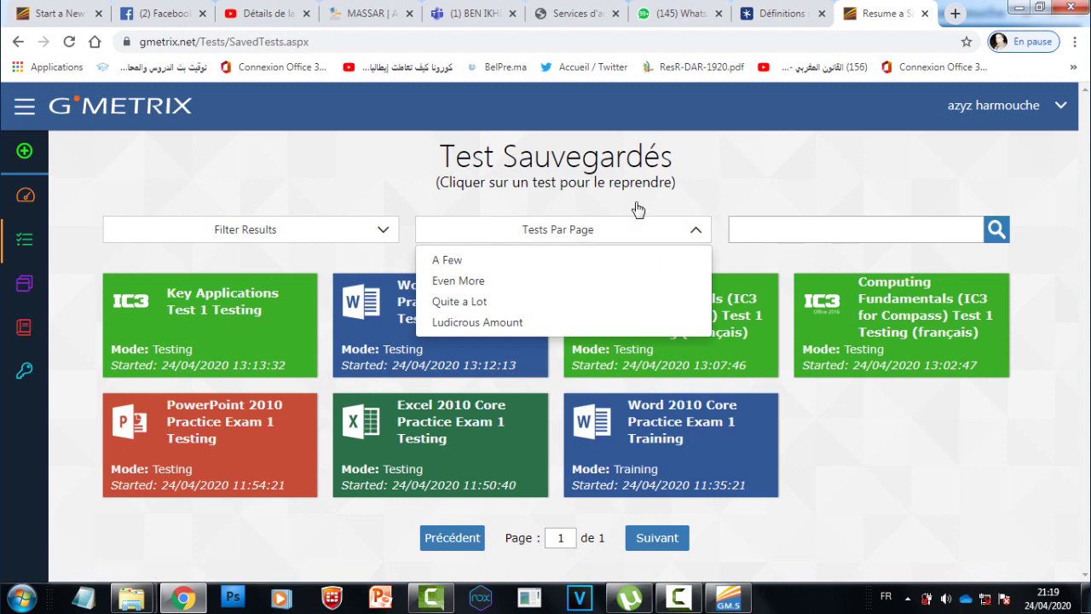
{"action": "left_click", "coordinate": [299, 132]}
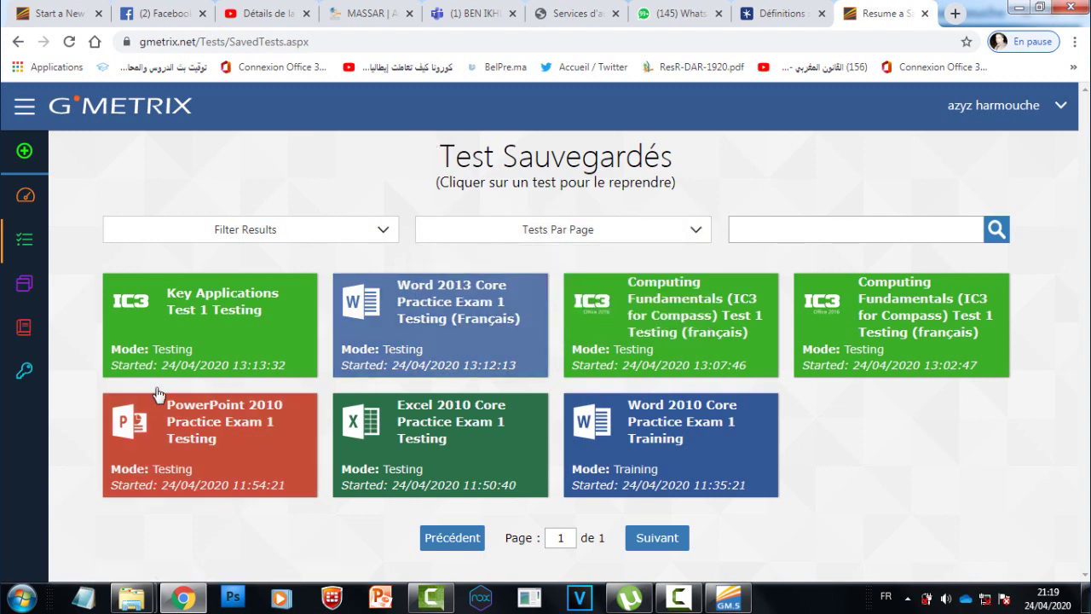
Step: Open the list of completed tests
{"action": "mouse_move", "coordinate": [38, 300]}
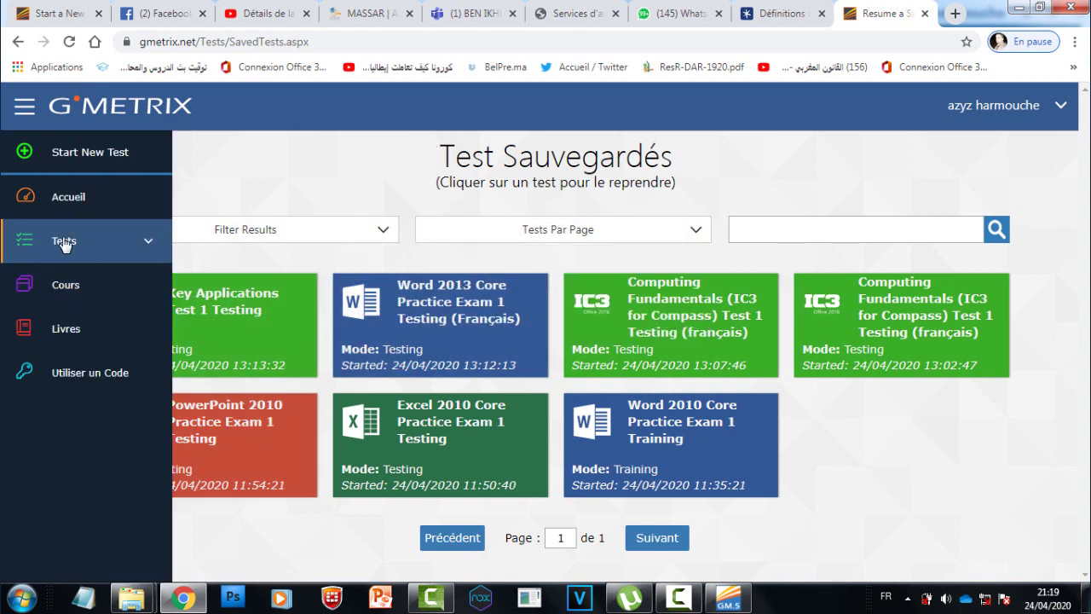
{"action": "left_click", "coordinate": [64, 243]}
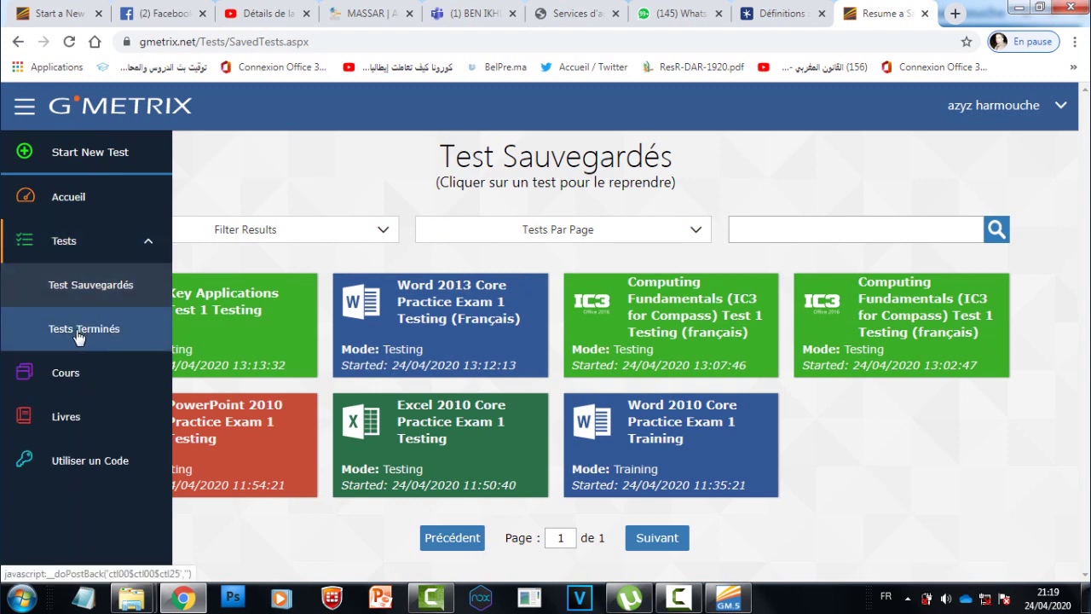
{"action": "left_click", "coordinate": [77, 329]}
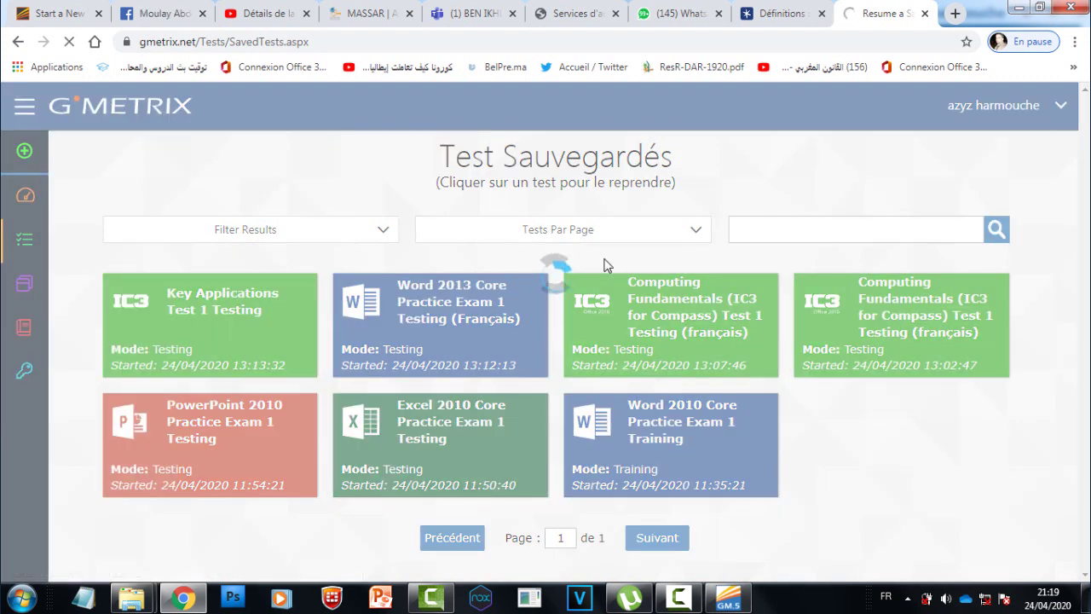